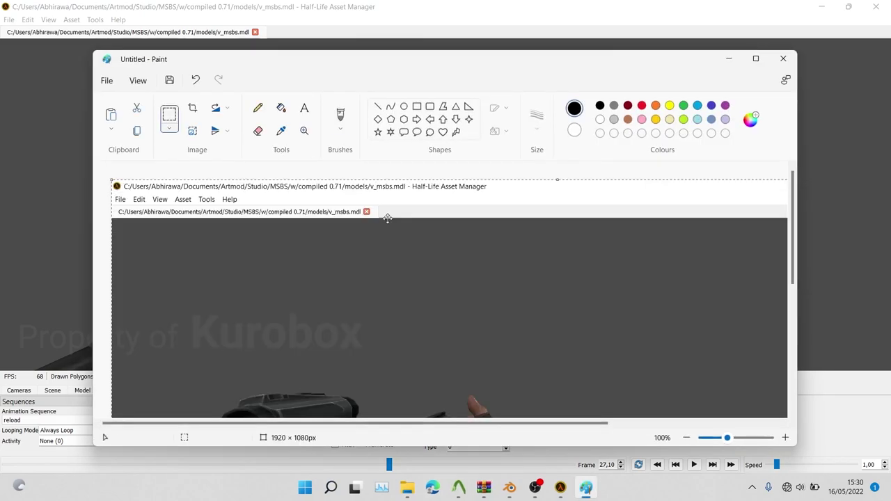
- Circle and cross out the hand near the rifle's front end in the pasted screenshot with a red brush
left_click(756, 58)
scroll(509, 189, "up", 1)
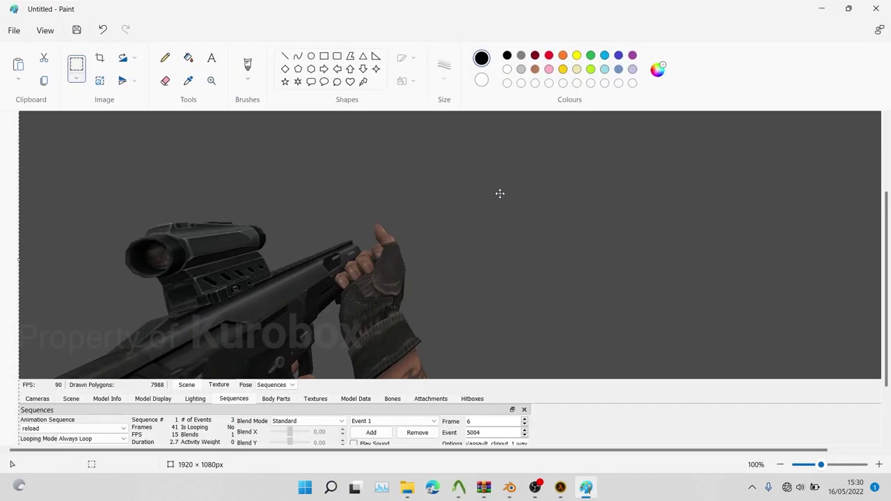
left_click(247, 66)
left_click(550, 56)
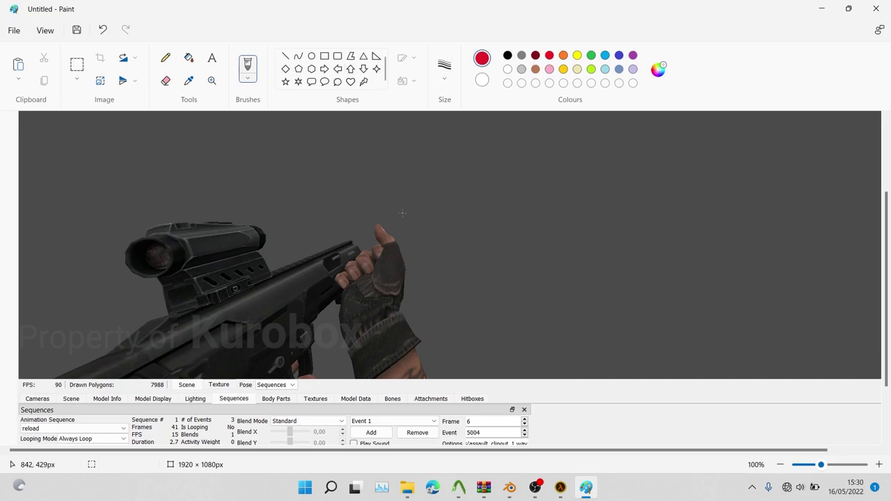
mouse_move(318, 272)
left_mouse_down()
mouse_move(429, 273)
mouse_move(360, 217)
left_mouse_up()
left_click_drag(374, 257, 295, 316)
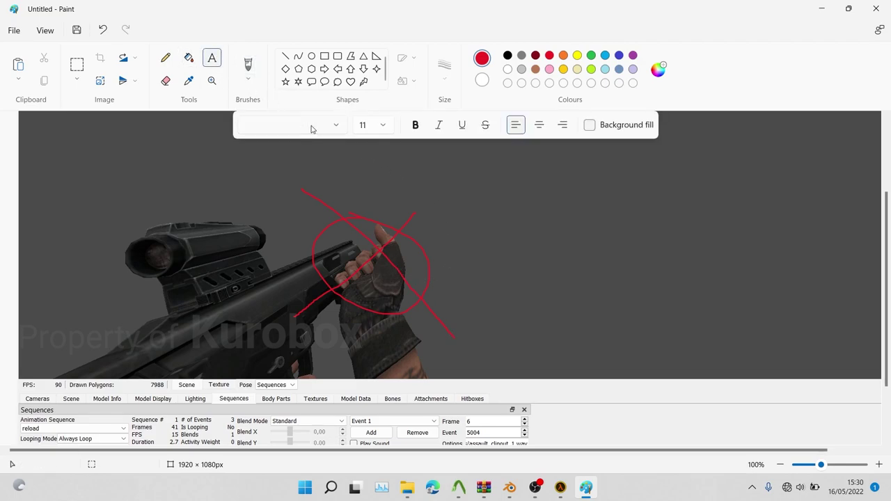
- Add the red text "LETAK" beside the hand, formatted bold at size 22
left_click(483, 204)
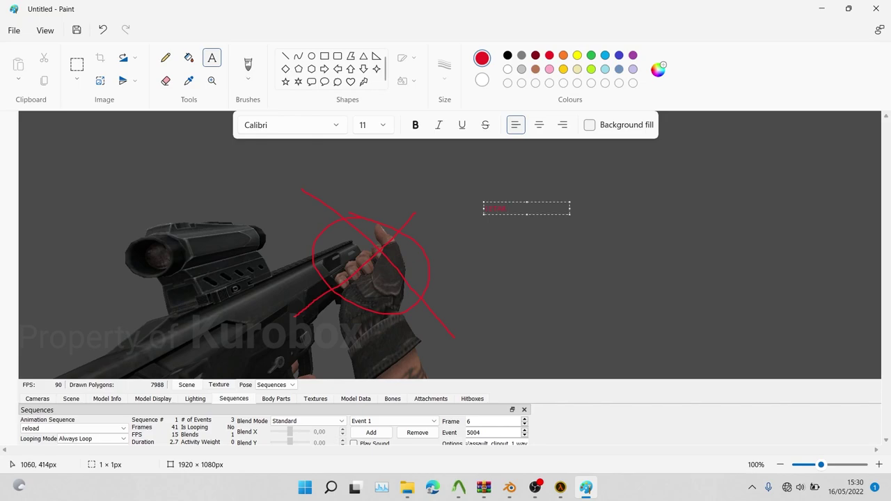
key("ctrl+a")
left_click(416, 124)
left_click(386, 125)
left_click(376, 341)
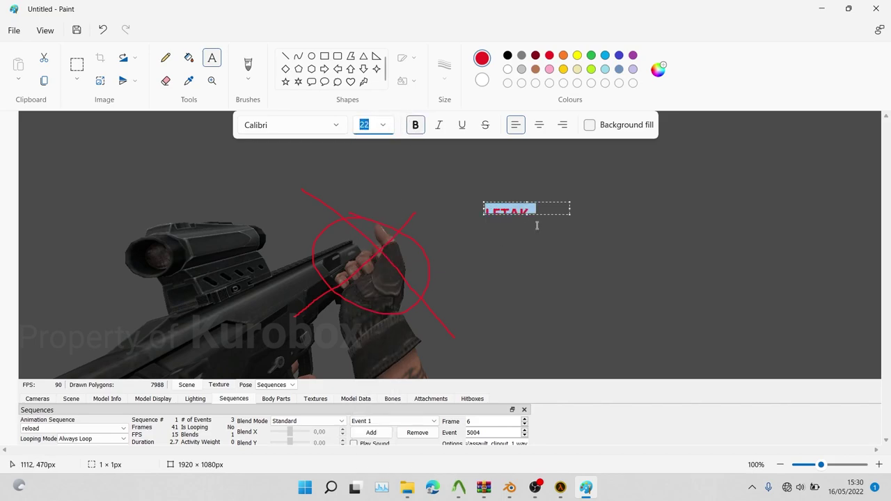
left_click(487, 188)
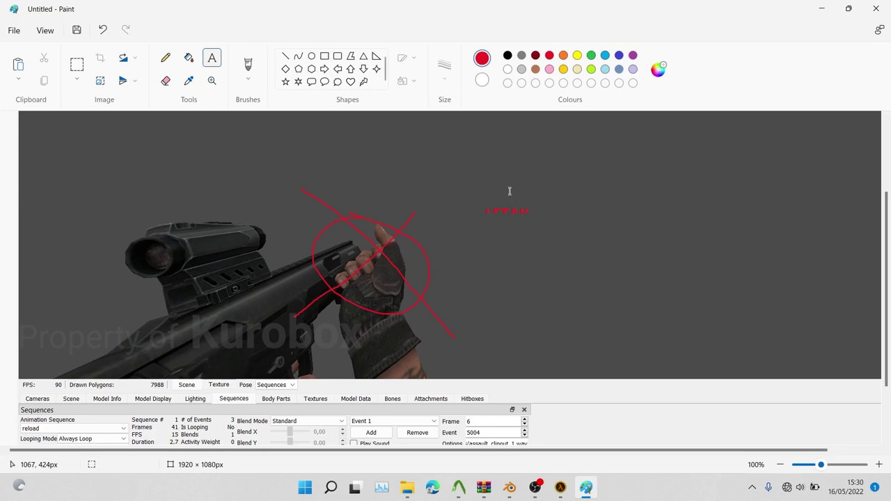
- Undo the text, the brush marks and the pasted screenshot back to a blank canvas
key("ctrl+z")
key("ctrl+z")
key("ctrl+z")
key("ctrl+z")
key("ctrl+z")
key("ctrl+z")
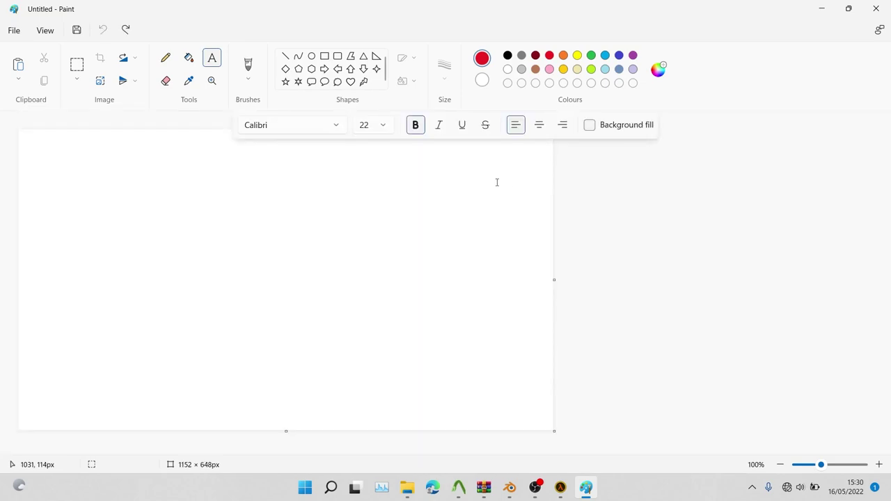
- Paste the screenshot again and mark the hand in red with a crossed circle and the note "letak tangannya salah, yuk kita fix animsnya !!"
key("ctrl+v")
scroll(407, 209, "up", 2)
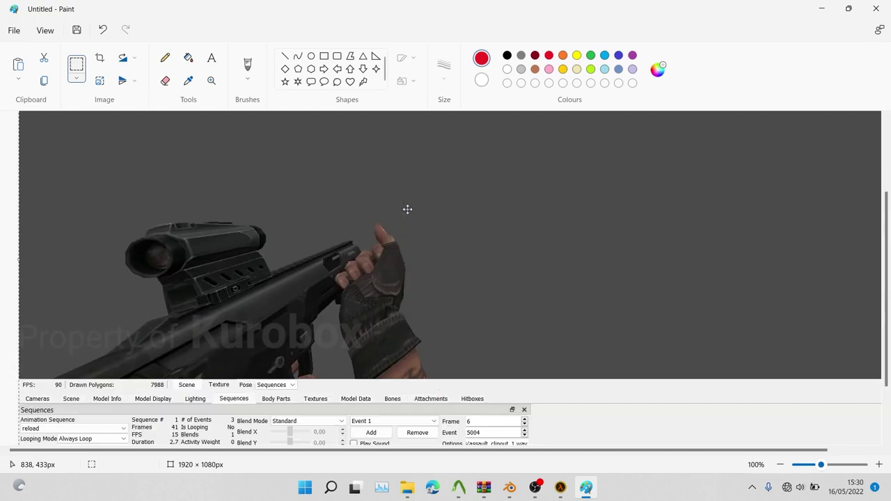
left_click(247, 65)
left_click_drag(338, 187, 398, 294)
left_click_drag(428, 198, 313, 317)
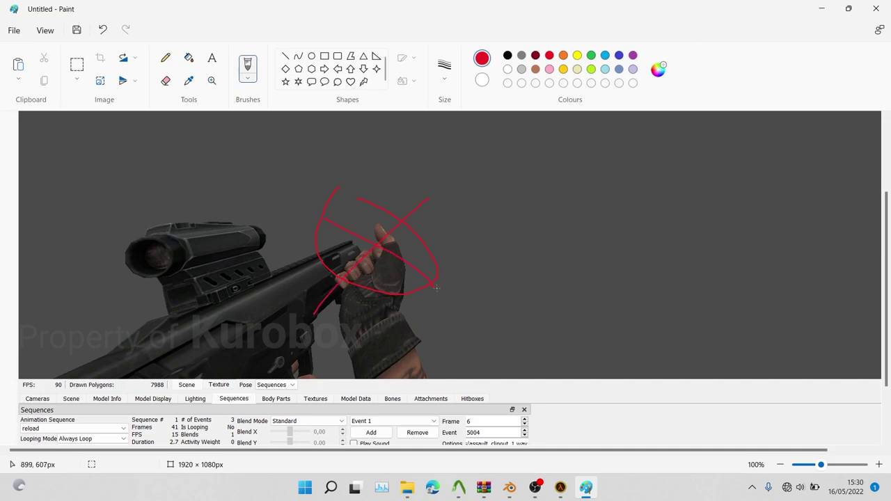
left_click_drag(510, 170, 767, 343)
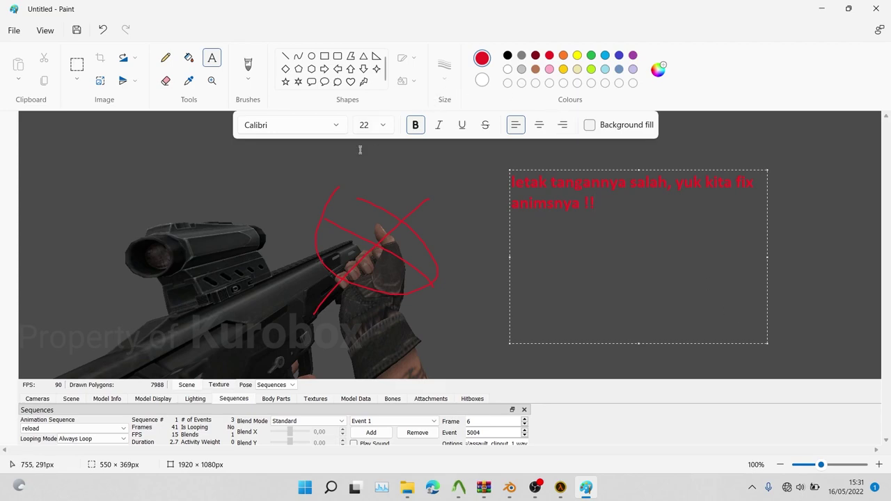
- Close the annotated Paint image without saving and switch to the Blender window with the untextured rifle
left_click(876, 8)
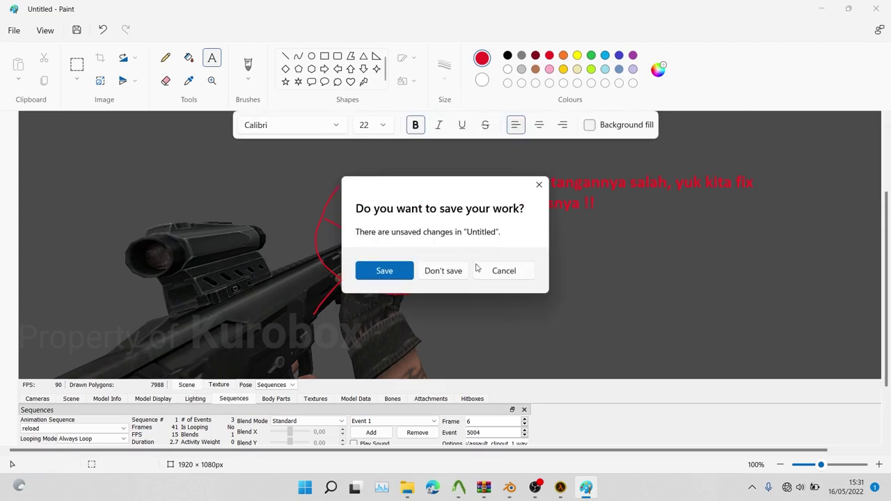
left_click(442, 271)
mouse_move(522, 487)
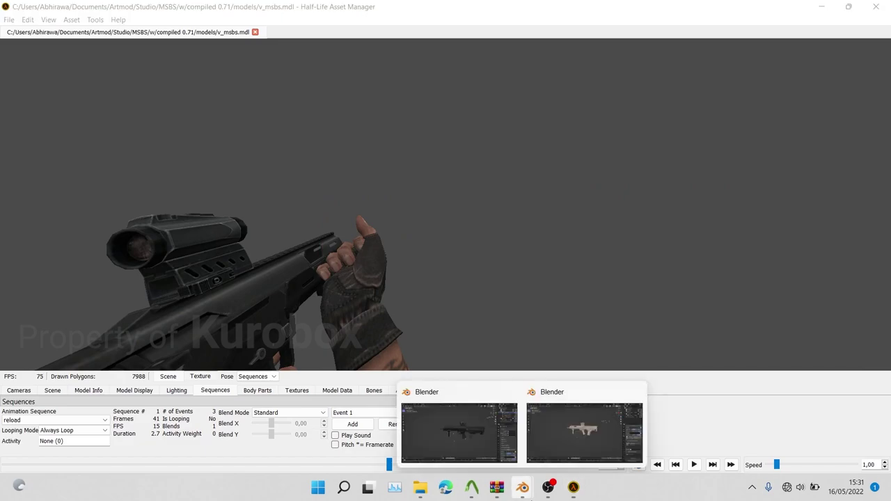
left_click(548, 460)
- Import the Source Engine hand model ref_hands_0.smd into the rifle scene
middle_click_drag(411, 166, 402, 197)
left_click(24, 21)
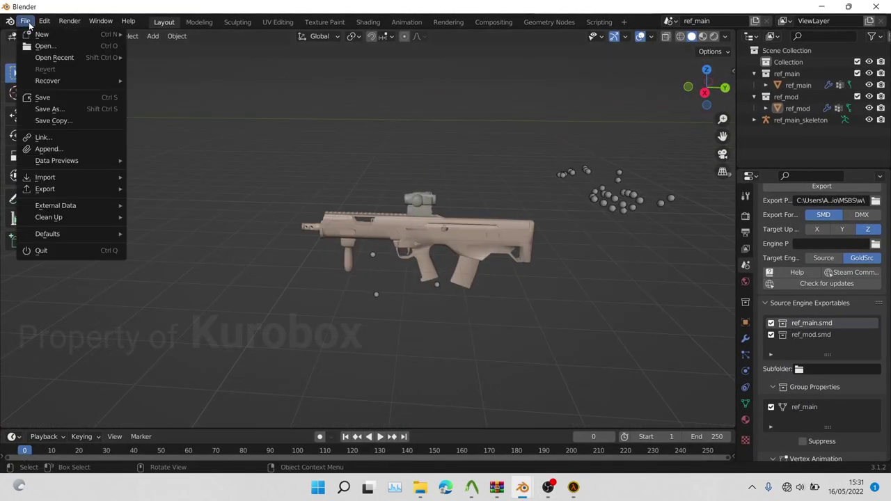
mouse_move(83, 178)
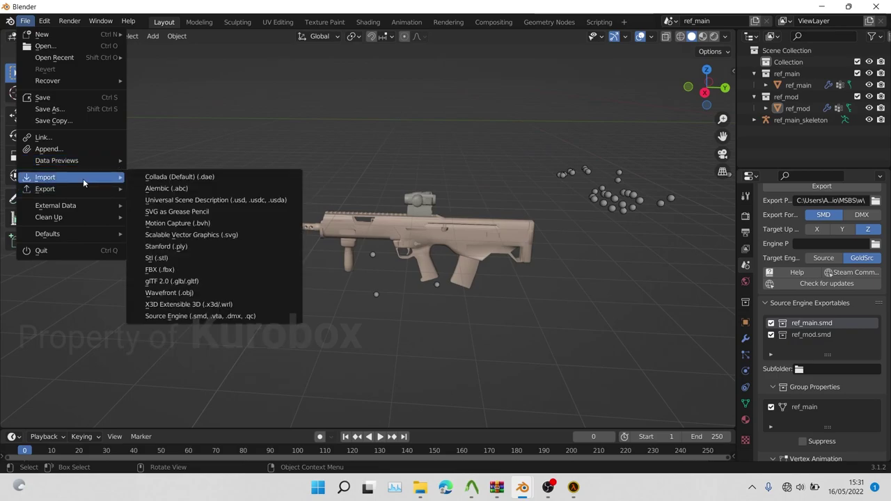
left_click(217, 316)
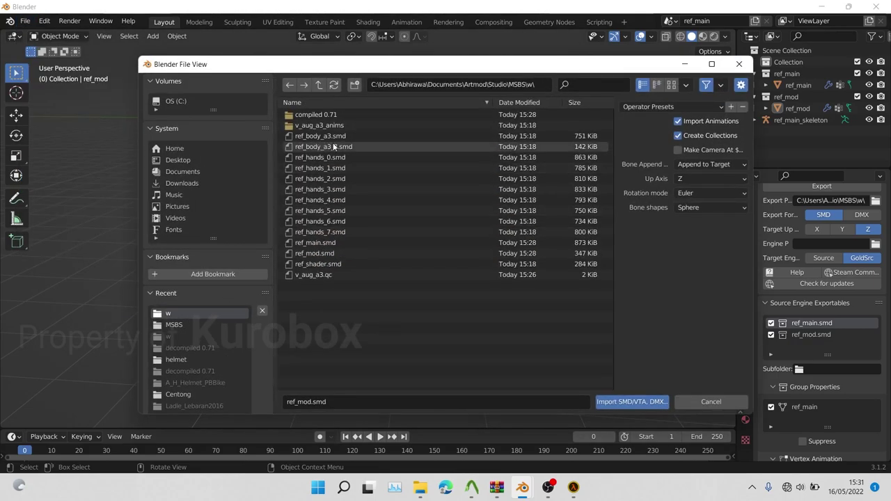
double_click(332, 157)
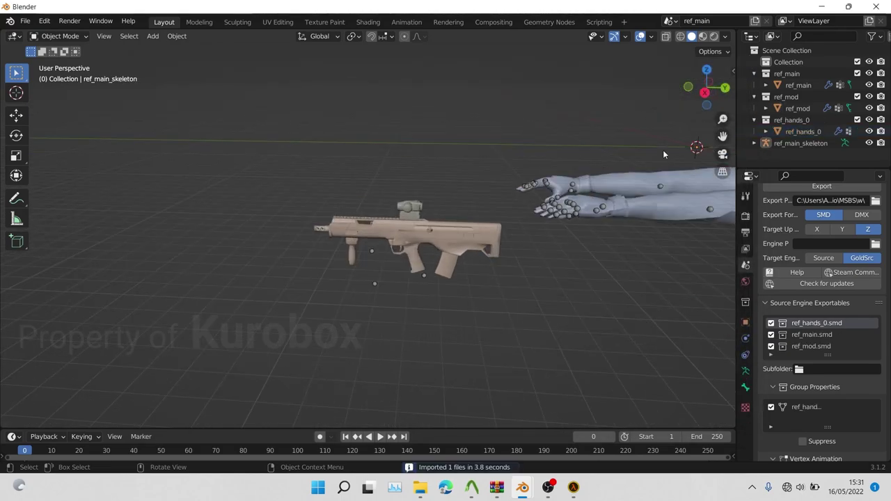
scroll(279, 155, "down", 2)
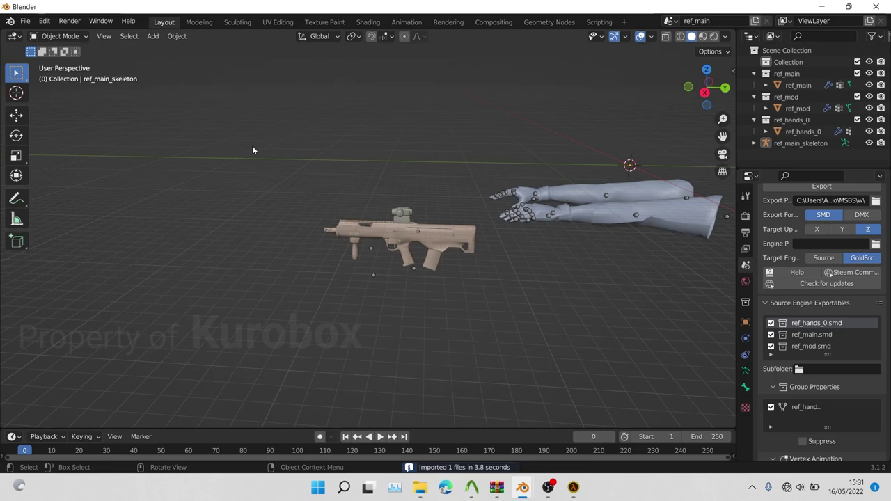
- Import the Source Engine animation reload.smd from the v_aug_a3_anims folder onto the rifle and hands
left_click(26, 21)
mouse_move(109, 177)
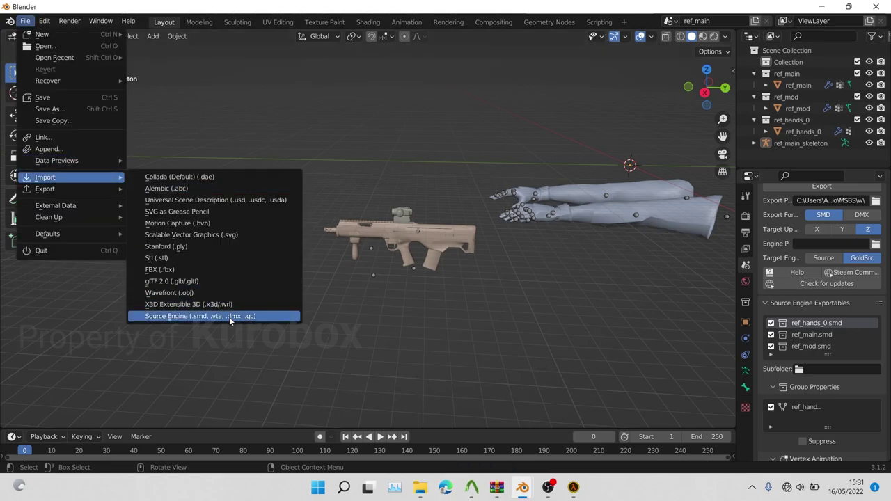
left_click(229, 317)
double_click(317, 126)
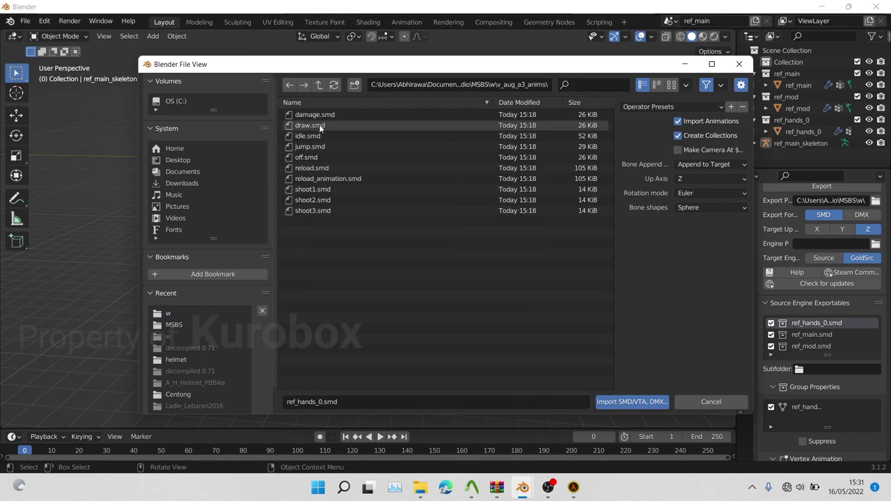
double_click(324, 167)
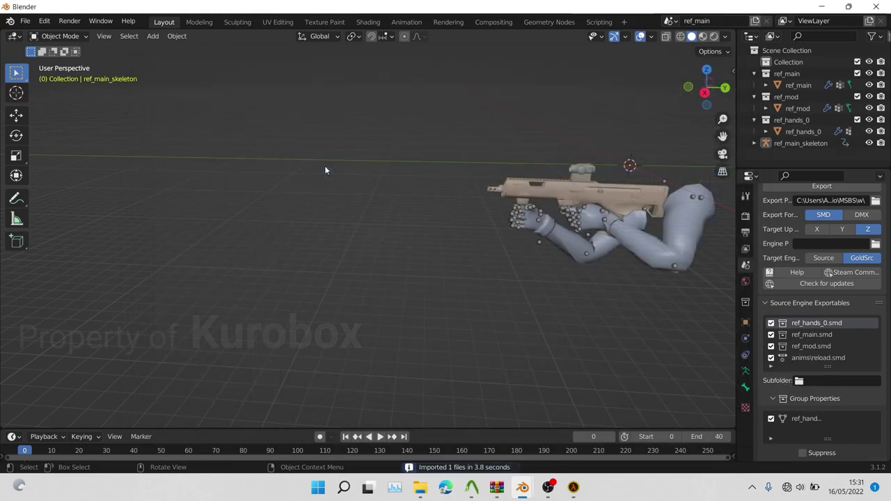
scroll(501, 178, "up", 3)
middle_click_drag(501, 179, 395, 179, "shift")
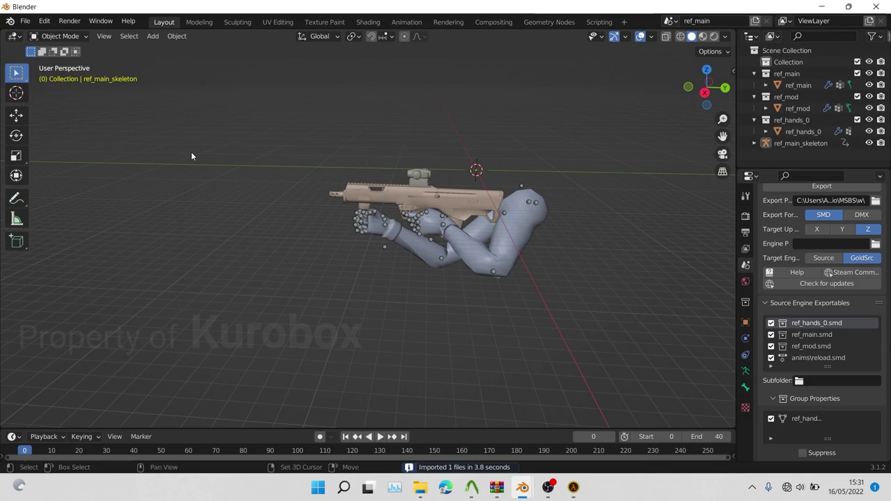
- Add a camera to the scene and set its focal length to 15 mm
key("shift+a")
left_click(181, 322)
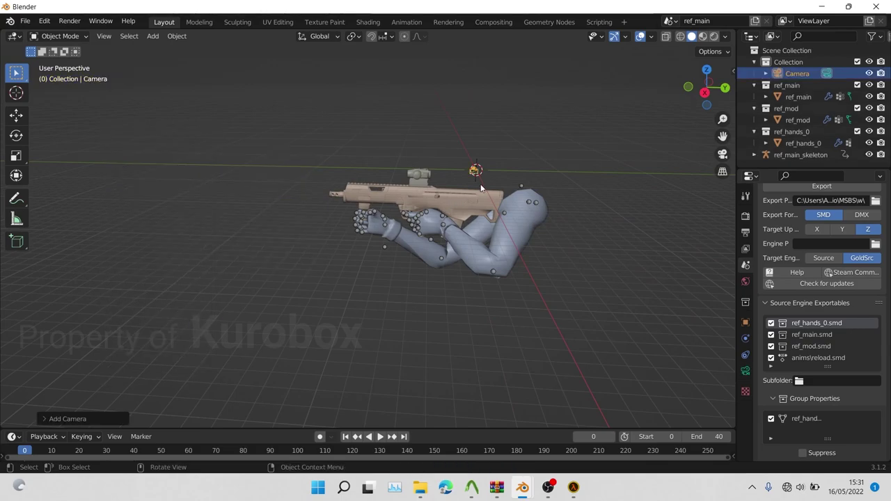
scroll(477, 189, "up", 5)
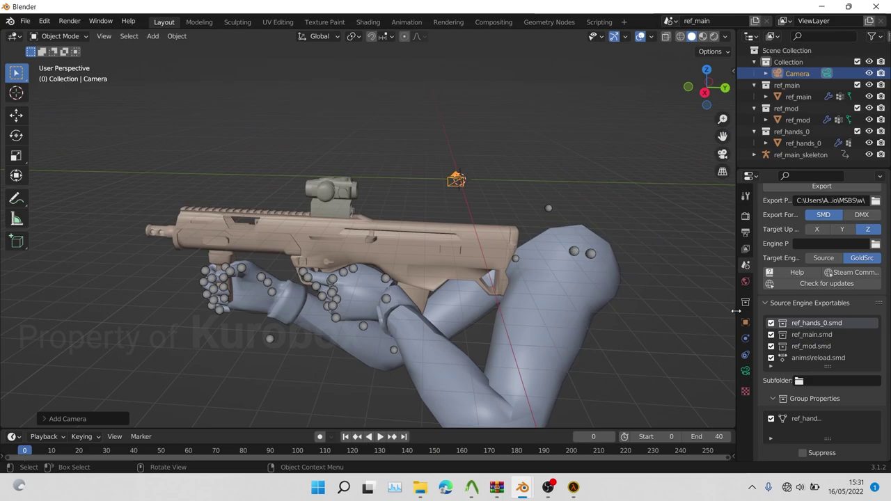
left_click(746, 371)
left_click(449, 167)
left_click(456, 180)
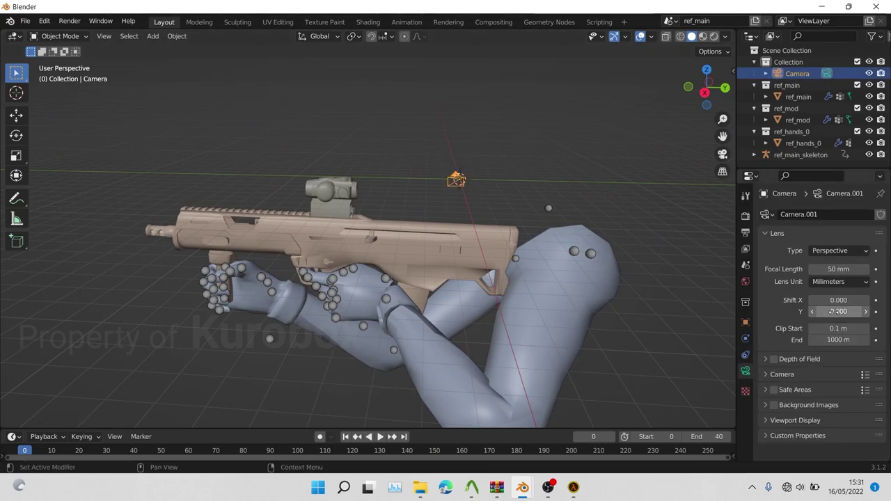
left_click(838, 269)
type("1")
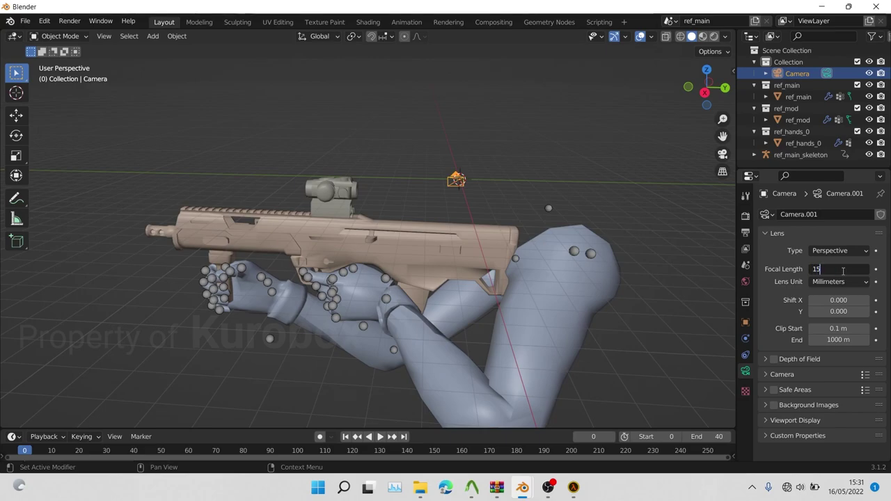
type("5")
key("Return")
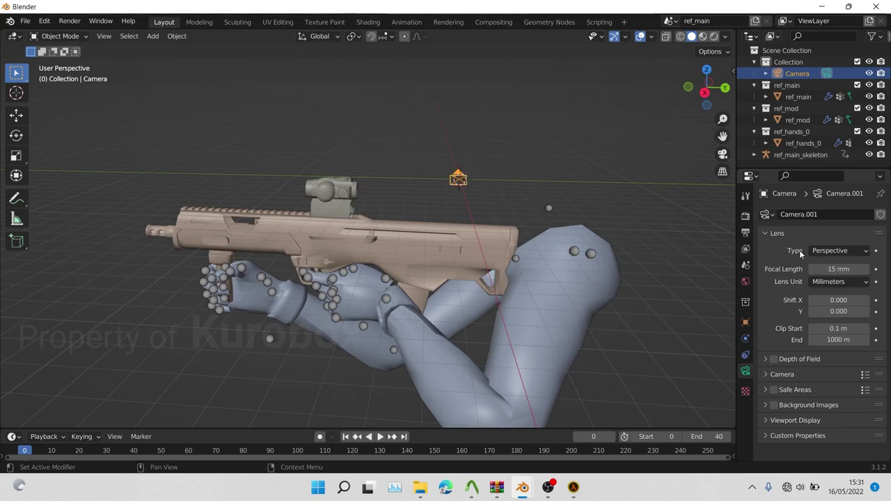
- Set the camera's location to 1 m on Y and 0.5 m on Z
left_click(745, 324)
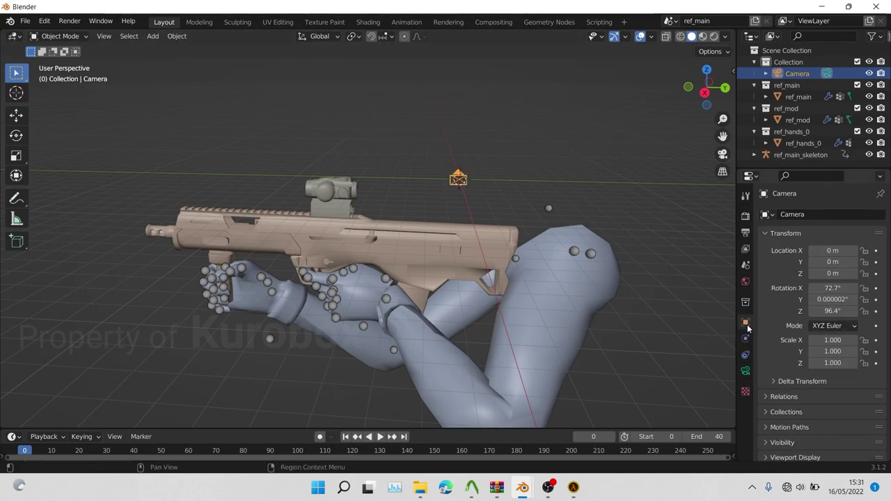
left_click(833, 261)
type("1")
key("Tab")
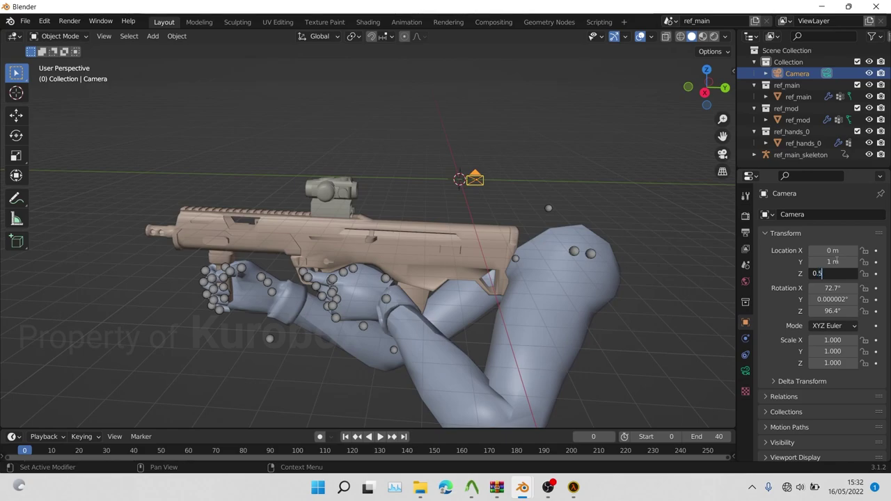
type("0.5")
key("Return")
- Set the camera's rotation to 90° on X, 0° on Y and 180° on Z
double_click(833, 288)
type("90")
key("Tab")
type("0")
key("Tab")
type("180")
key("Return")
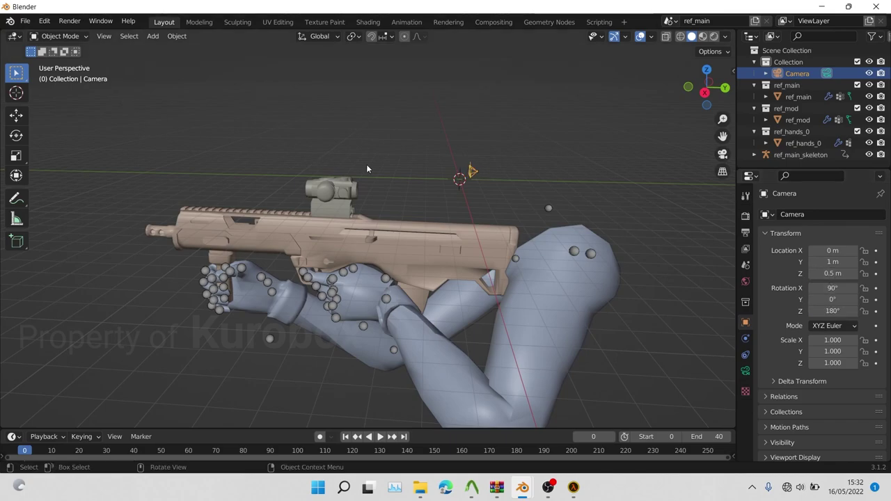
scroll(358, 163, "up", 3)
middle_click_drag(440, 175, 371, 184)
middle_click_drag(167, 217, 488, 193)
left_click(492, 195)
left_click(487, 183)
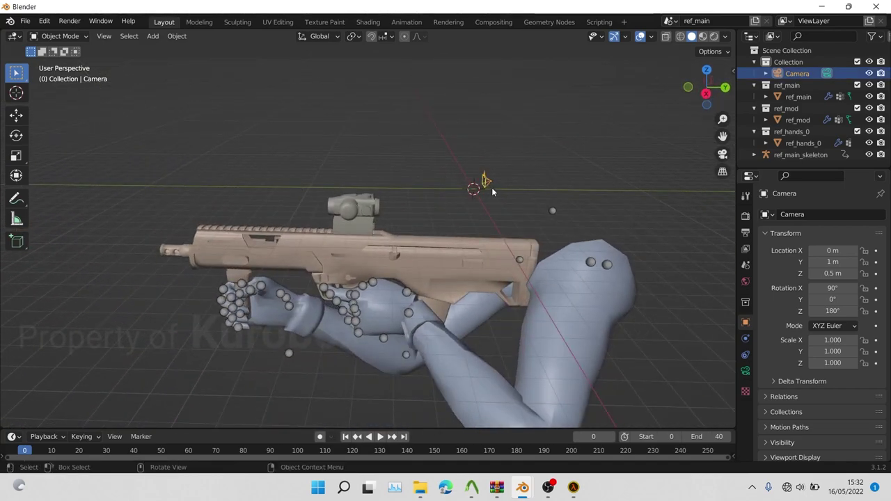
- Switch to the Animation workspace and set its smaller viewport to a widened camera view with navigation gizmos shown
left_click(407, 22)
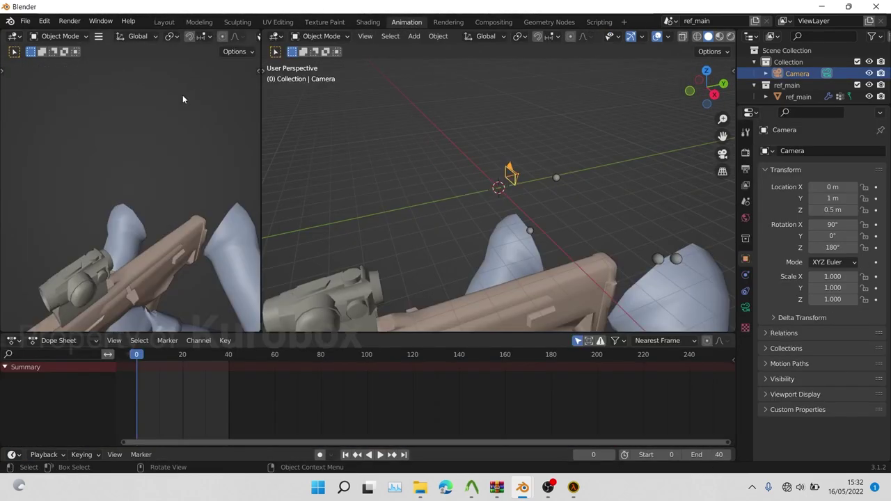
scroll(239, 39, "down", 2)
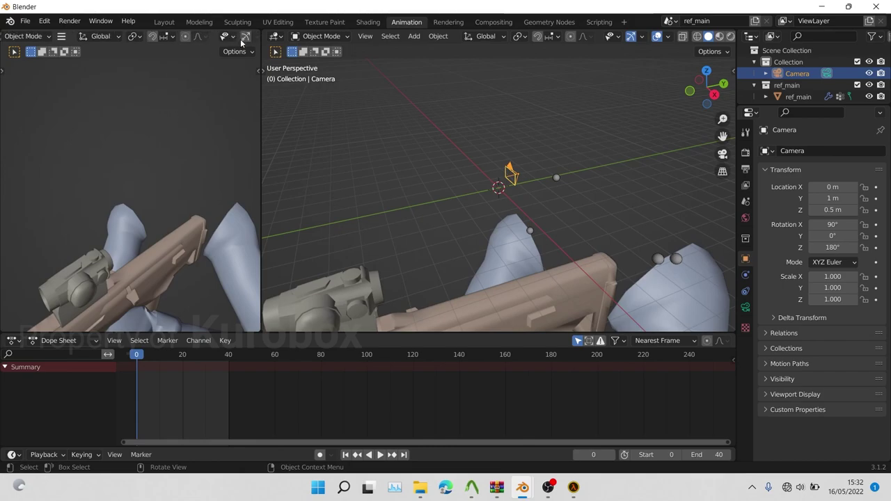
left_click(239, 39)
left_click(247, 172)
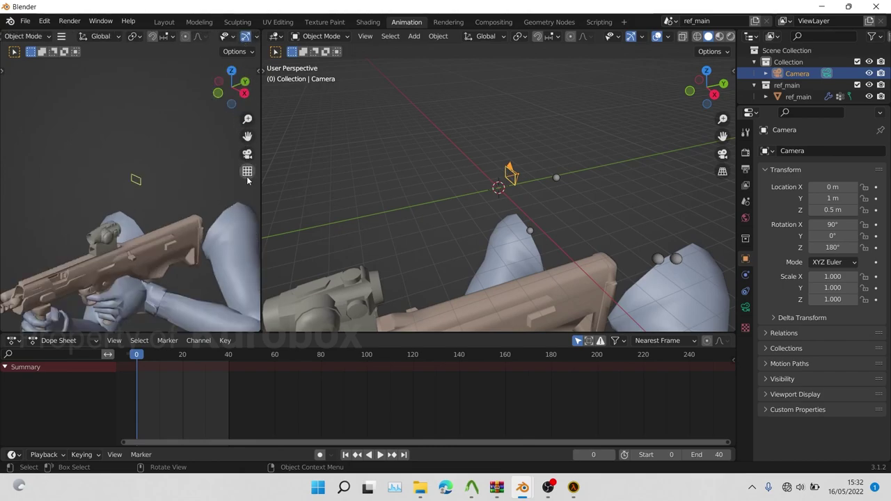
left_click(248, 173)
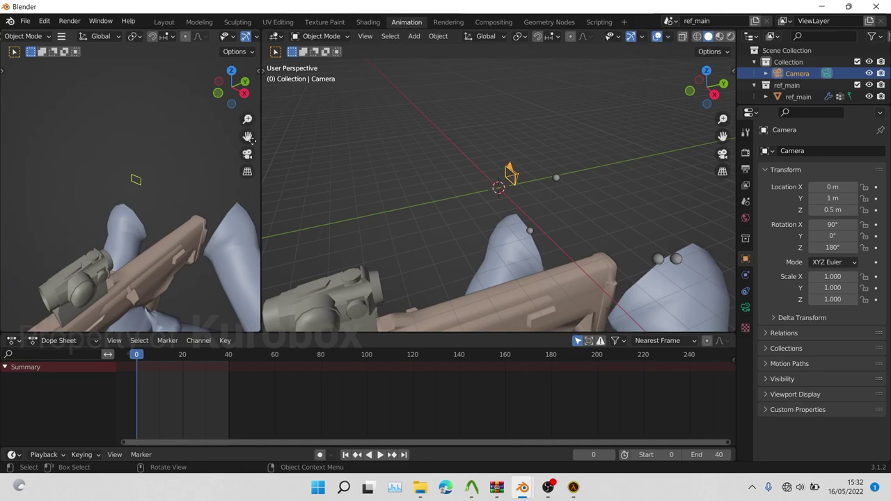
left_click(247, 154)
left_click_drag(260, 112, 387, 137)
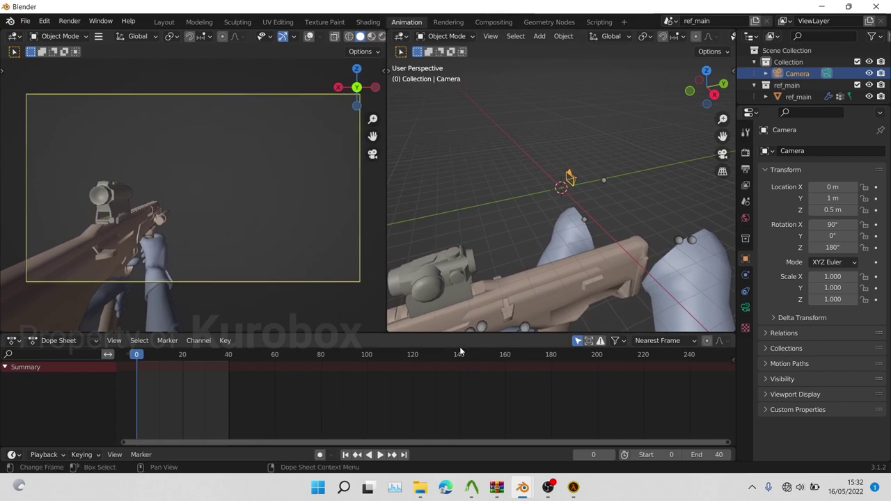
- Enlarge the Dope Sheet area below the viewports and enlarge the camera view to fill its viewport
left_click_drag(446, 327, 444, 236)
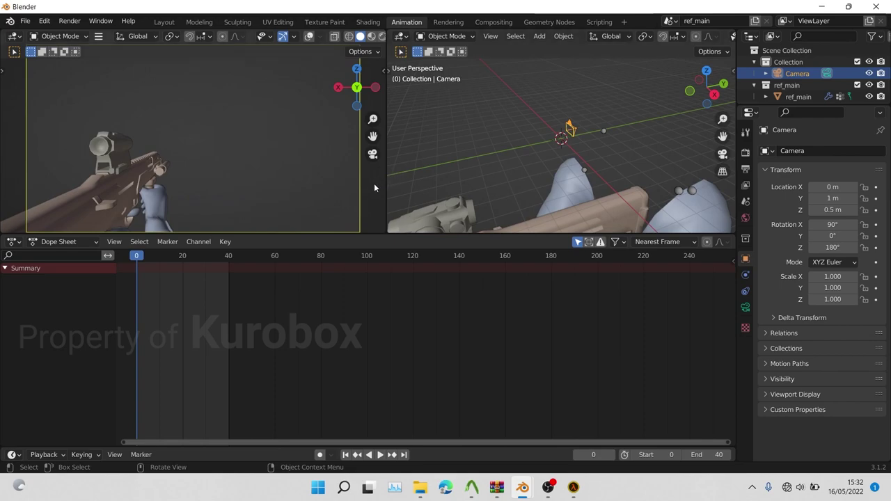
left_click_drag(421, 234, 424, 315)
scroll(296, 227, "up", 3)
scroll(275, 217, "up", 1)
left_click_drag(449, 310, 428, 263)
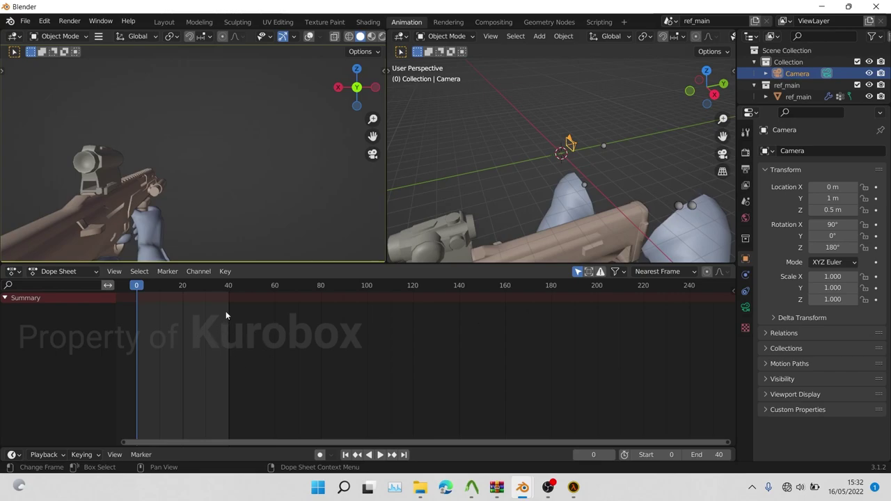
- Switch the Dope Sheet to the Action Editor and assign the reload action
left_click(61, 272)
left_click(46, 296)
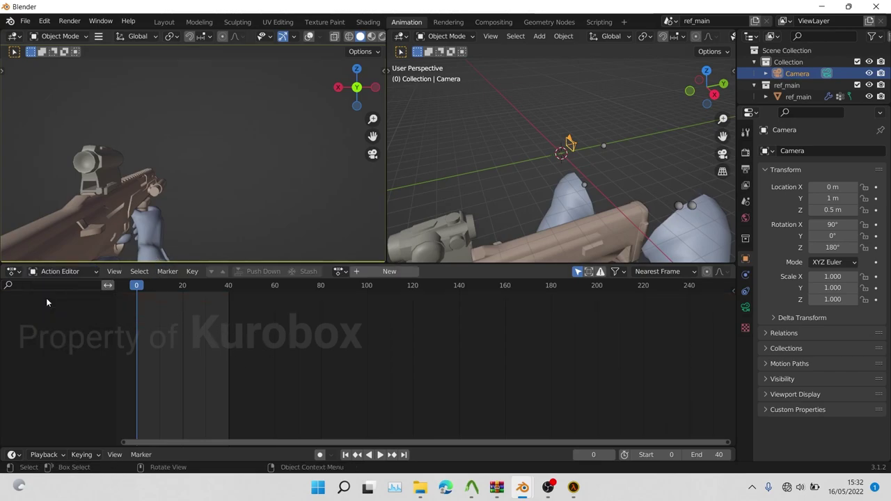
left_click(339, 271)
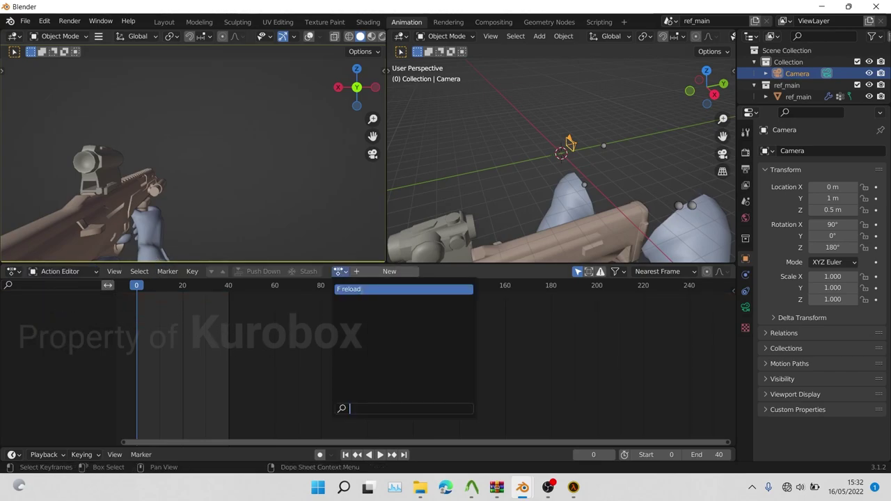
left_click(376, 289)
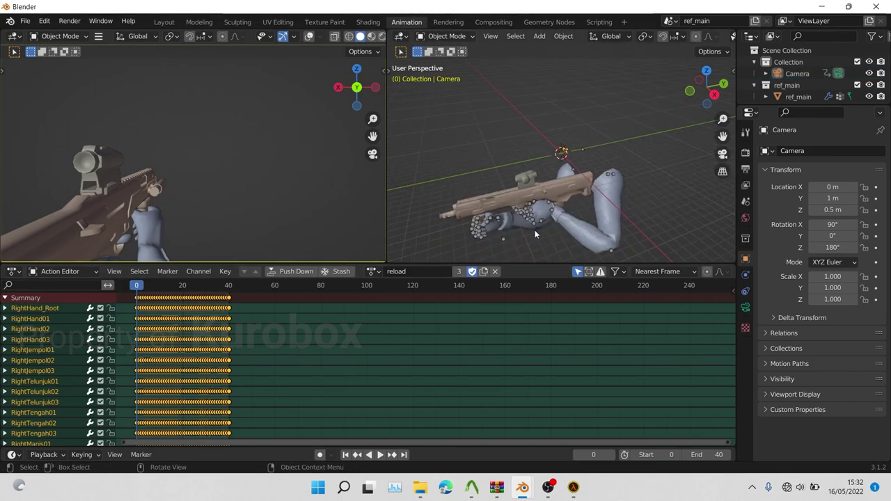
- Select the ref_main_skeleton armature, enter Pose Mode and select all of its bones
left_click(529, 220)
left_click(448, 36)
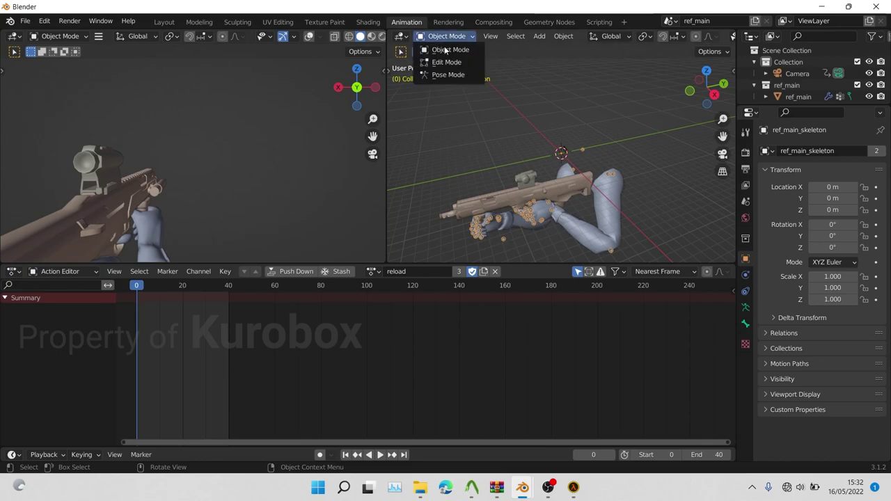
left_click(441, 73)
left_click(521, 132)
key("a")
middle_click_drag(572, 215, 565, 186)
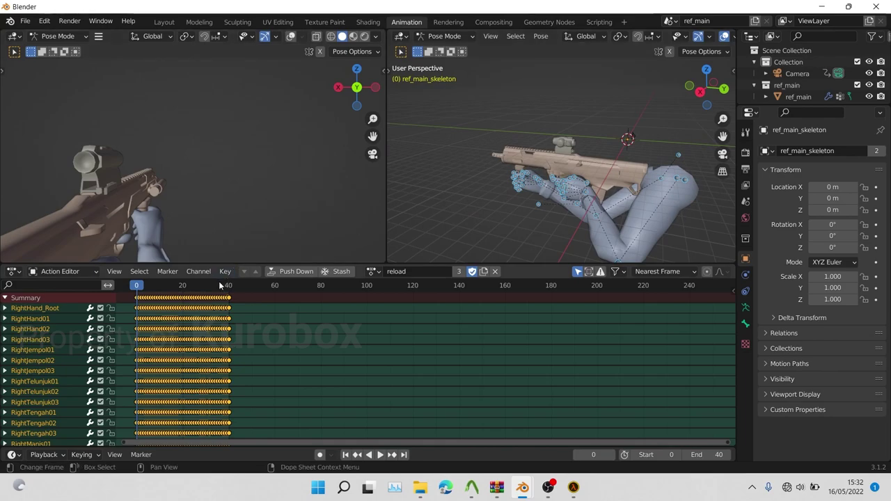
- Enable auto keying and zoom the Action Editor to frames 0 to 40
left_click(320, 455)
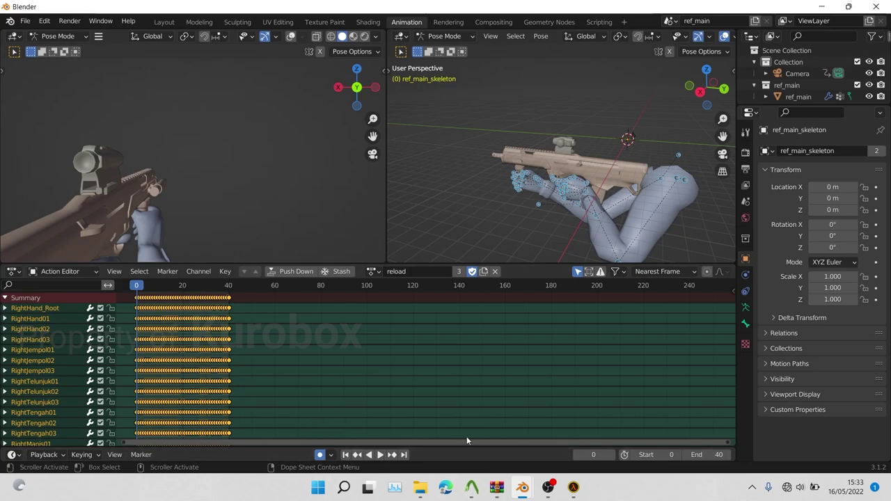
left_click_drag(726, 442, 234, 418)
middle_click_drag(210, 432, 157, 320)
- Change the playback sync mode and preview the reload animation before and after the change
key("space")
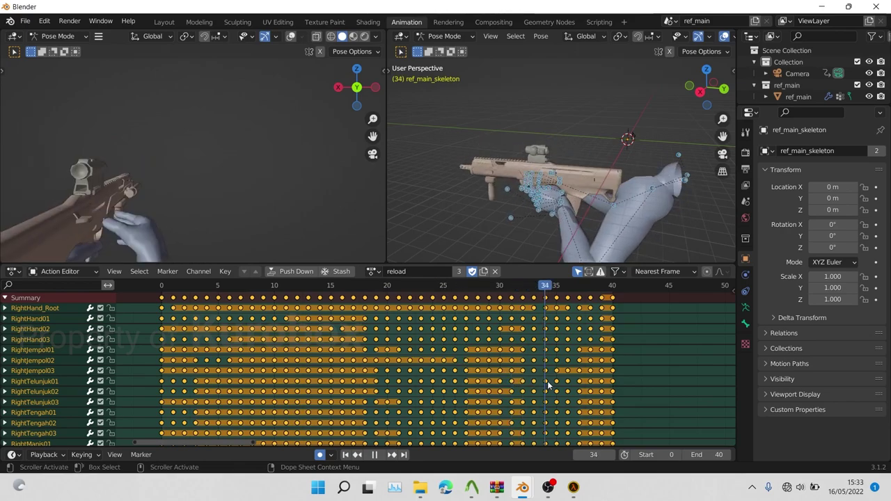
key("space")
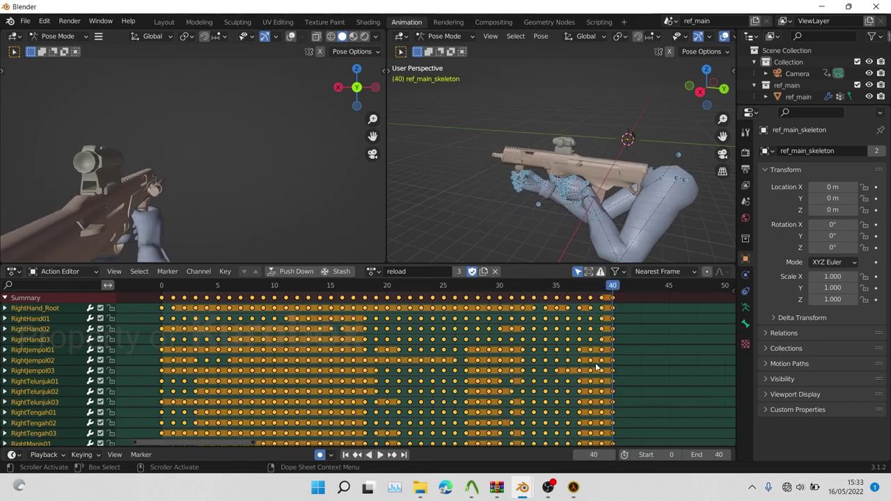
left_click(64, 454)
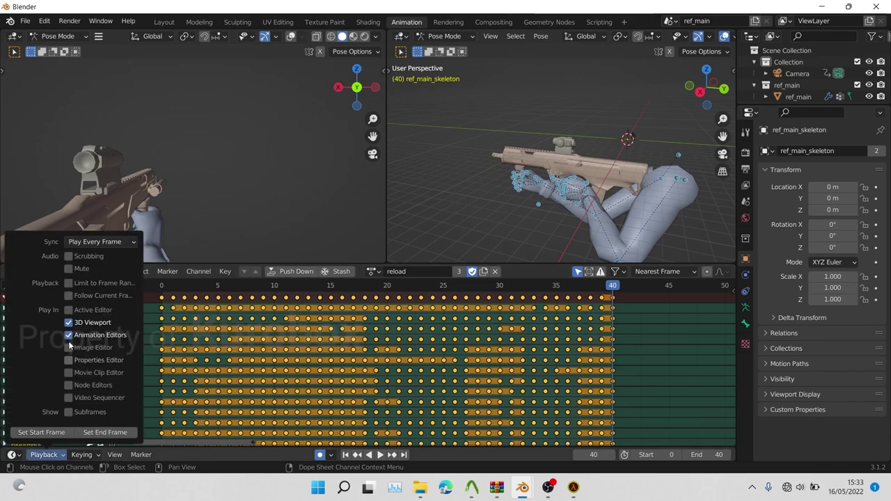
left_click(100, 242)
left_click(106, 269)
key("space")
key("space")
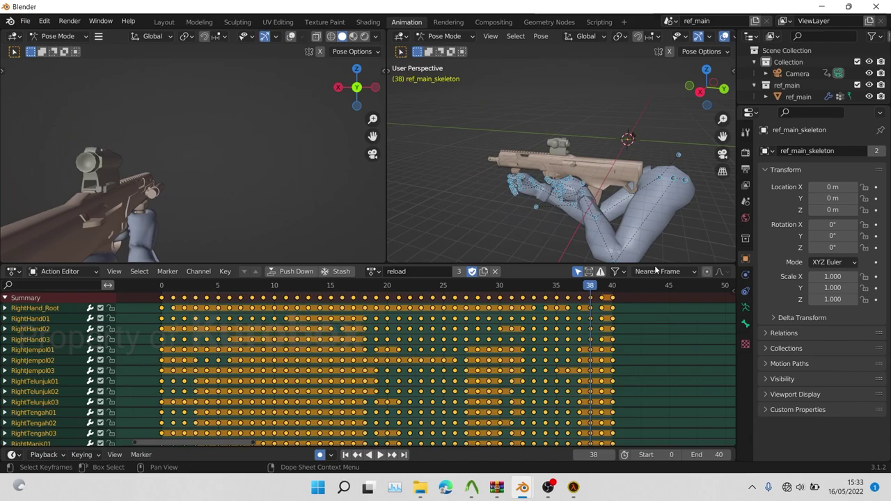
- Set the scene's frame rate to a custom 15 fps and play the animation
left_click(746, 171)
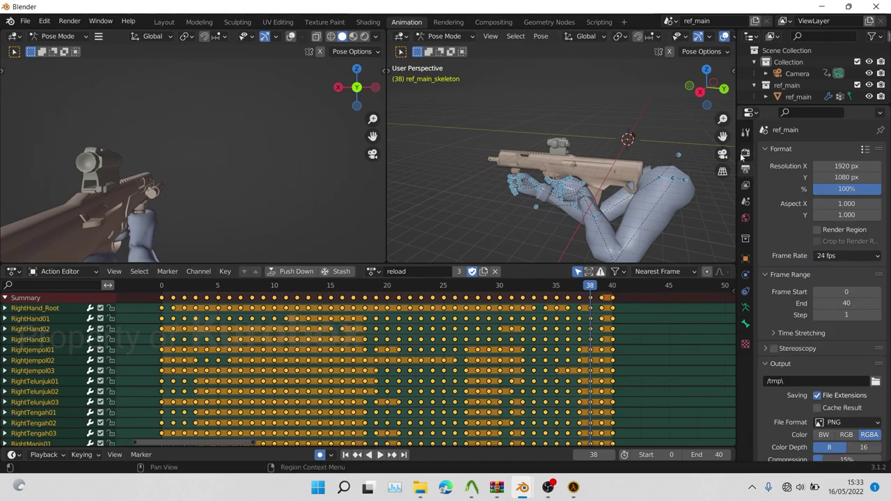
left_click(744, 152)
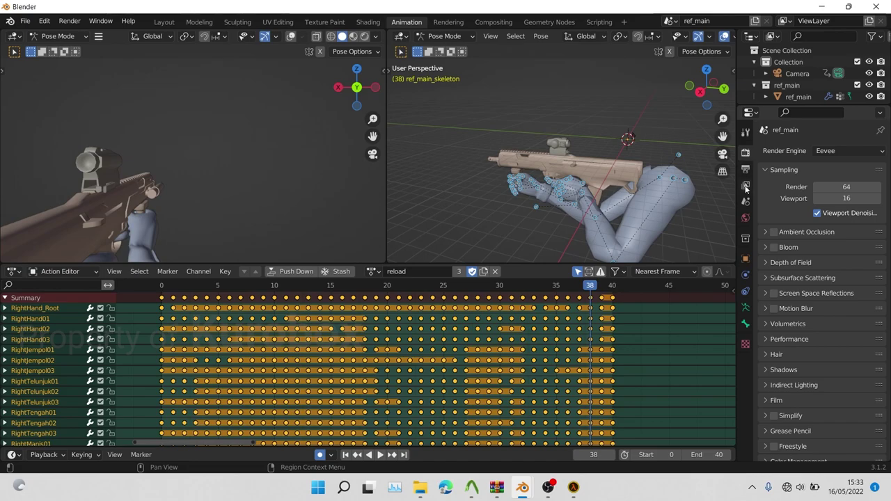
left_click(745, 170)
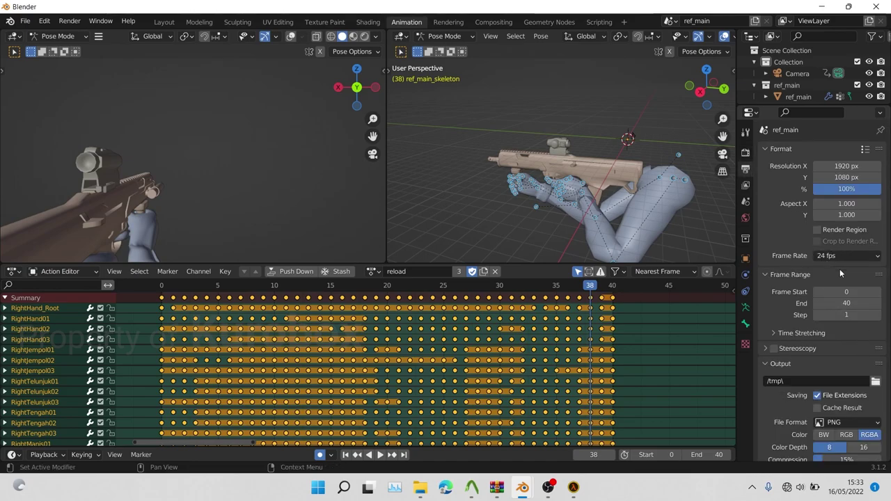
left_click(831, 256)
left_click(844, 386)
left_click(841, 267)
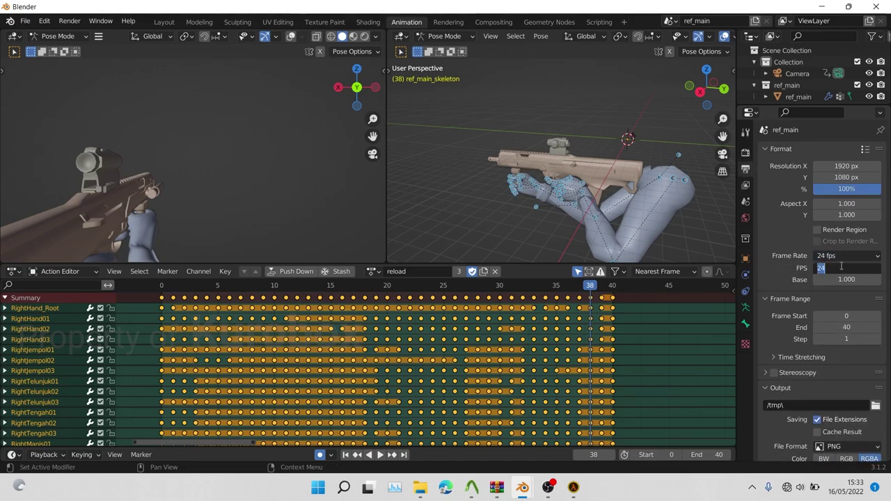
key("Return")
key("space")
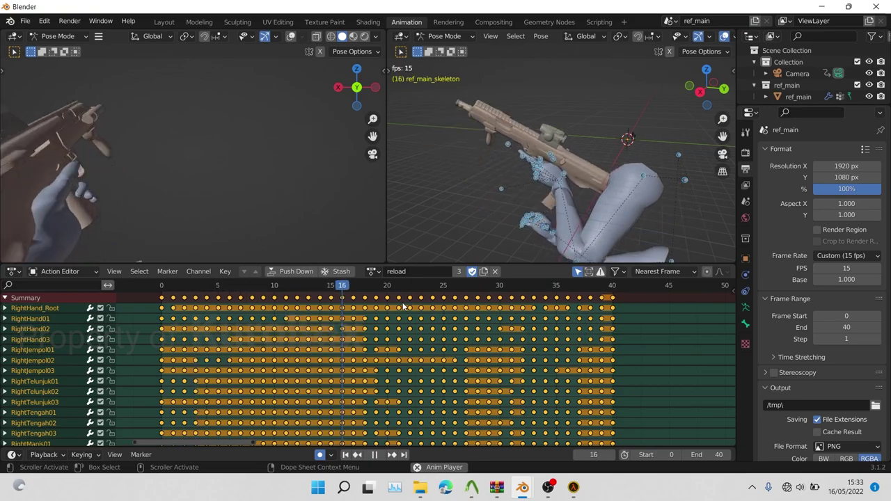
- At frame 27, move the RightHand01 bone about 6.3 m, mostly along Y, back toward the rifle's stock
left_click_drag(255, 300, 469, 359)
middle_click_drag(480, 202, 528, 162)
left_click(649, 158)
key("ctrl+z")
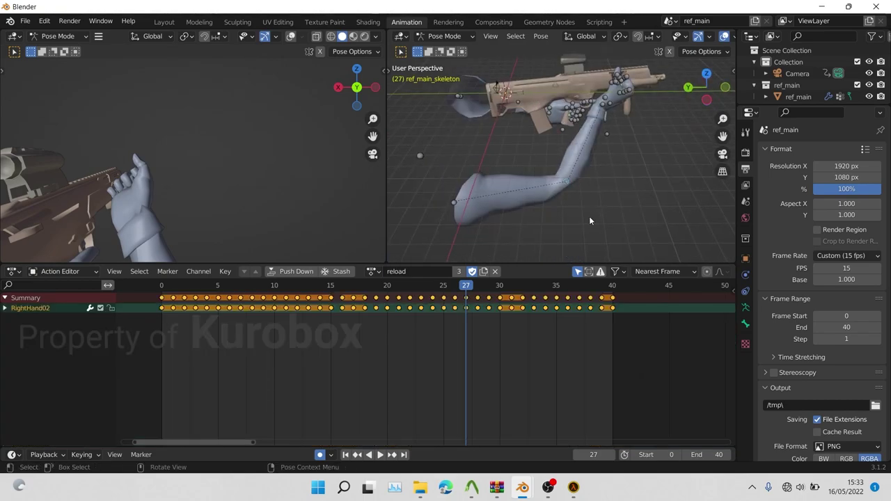
key("ctrl+z")
key("ctrl+shift+z")
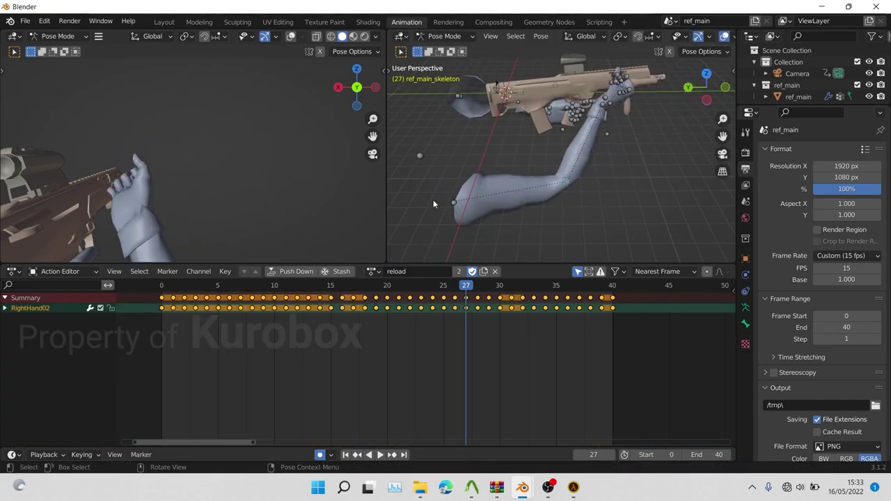
middle_click_drag(611, 194, 614, 166)
left_click(722, 171)
key("g")
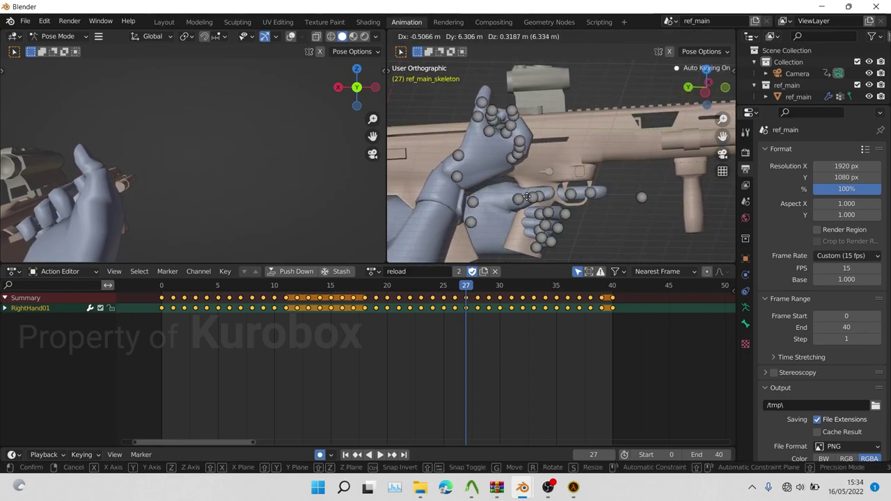
left_click(526, 203)
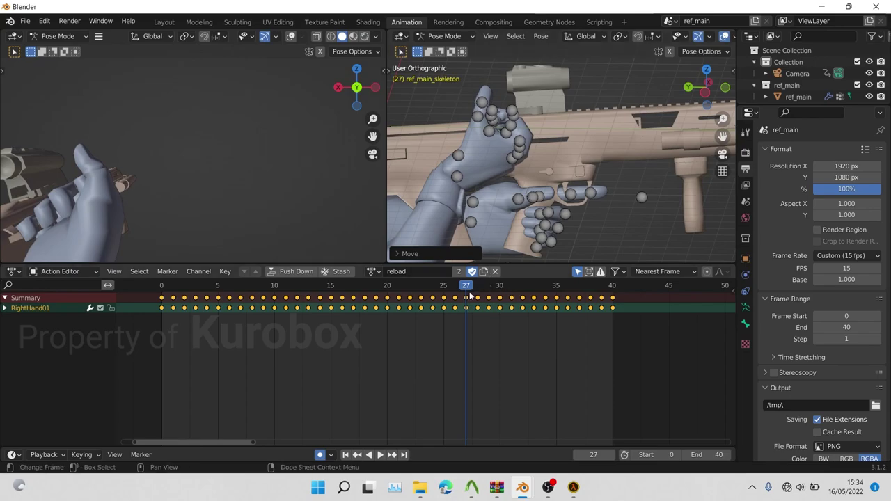
- Scrub through the frames before 27 and delete the RightHand01 keyframes at frames 23 to 26
key("space")
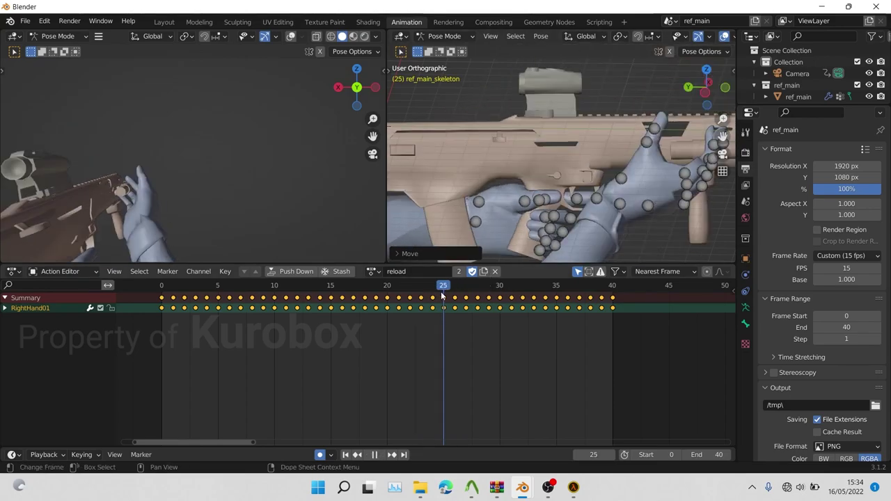
left_click_drag(468, 295, 420, 292)
scroll(556, 177, "down", 5)
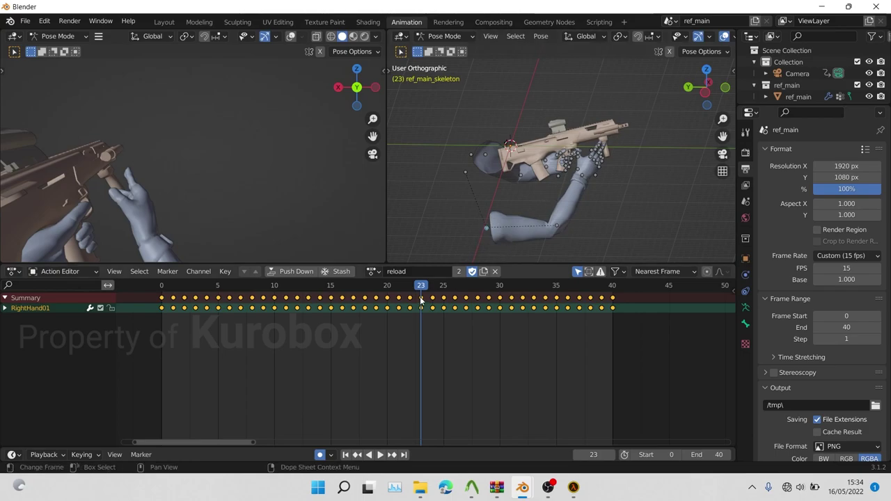
right_click(456, 301)
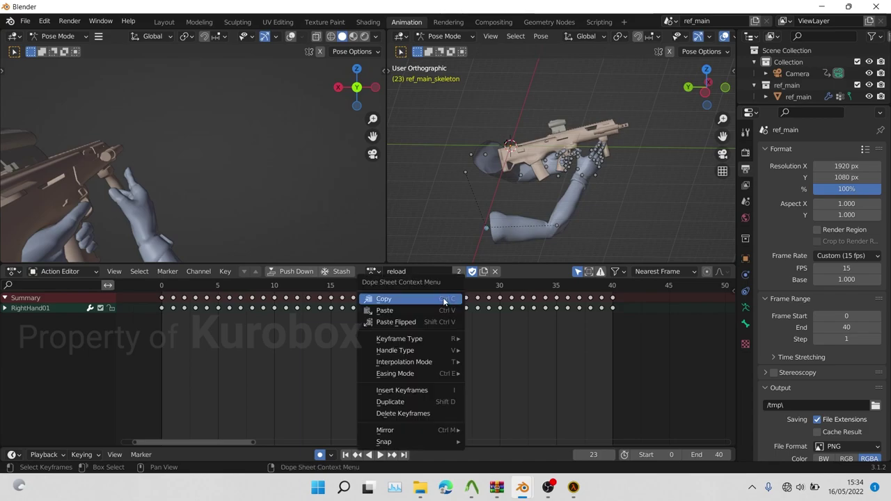
left_click(401, 412)
- At frame 25, move the RightHand01 bone about 2.7 m so the hand sits clear beside the rifle
left_click_drag(410, 286, 443, 305)
middle_click_drag(480, 229, 546, 173)
scroll(601, 174, "up", 6)
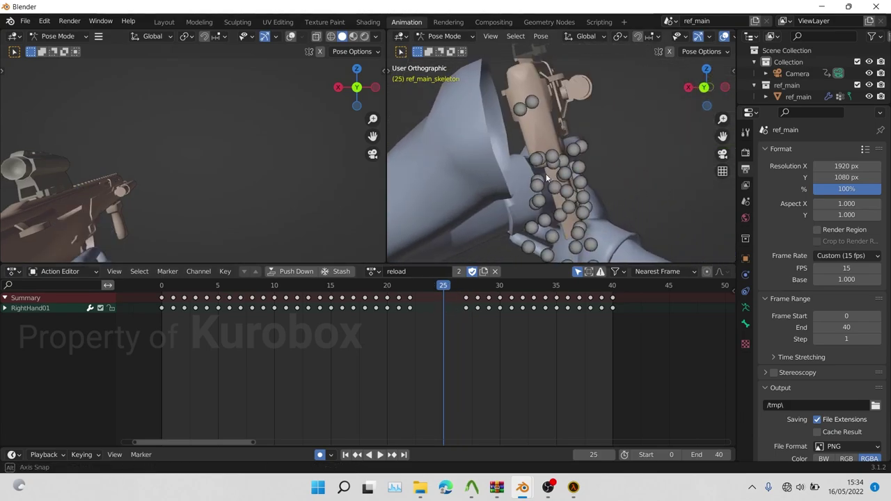
key("g")
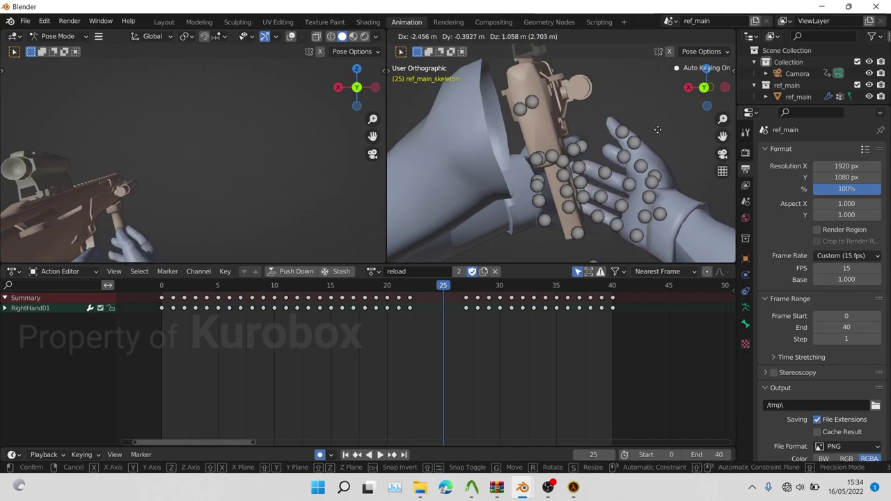
- At frame 31, move the RightHand01 bone back along the rifle toward the stock
left_click_drag(439, 286, 512, 305)
middle_click_drag(592, 182, 655, 186)
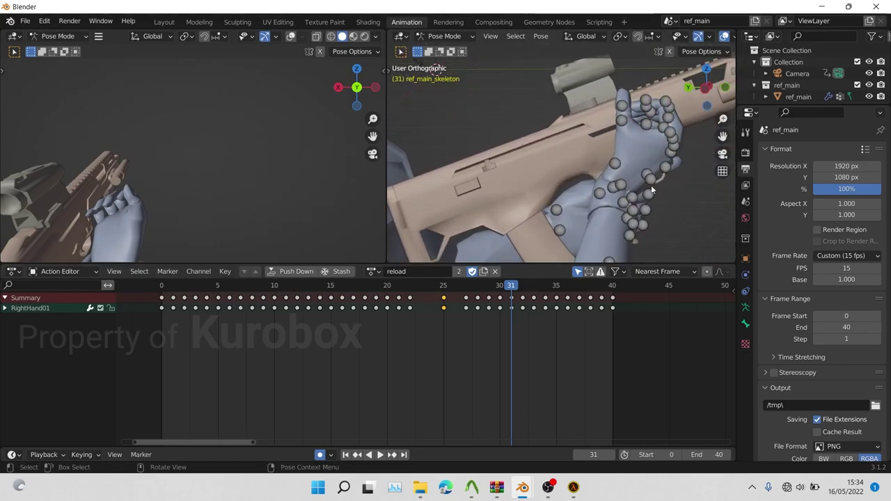
key("g")
left_click(481, 232)
middle_click_drag(487, 230, 558, 185)
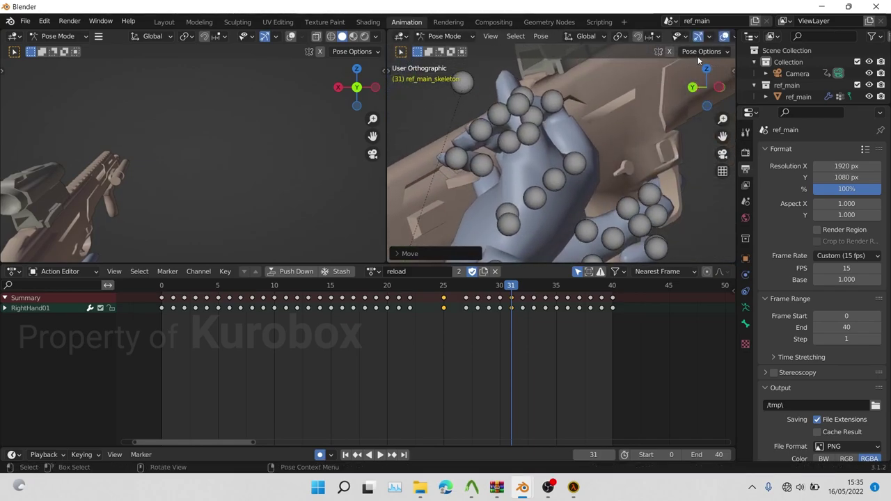
- Refine the hand's position beside the rifle's stock at frame 31 with the viewport overlays temporarily hidden
left_click(723, 37)
middle_click_drag(528, 170, 476, 172)
key("g")
left_click(581, 165)
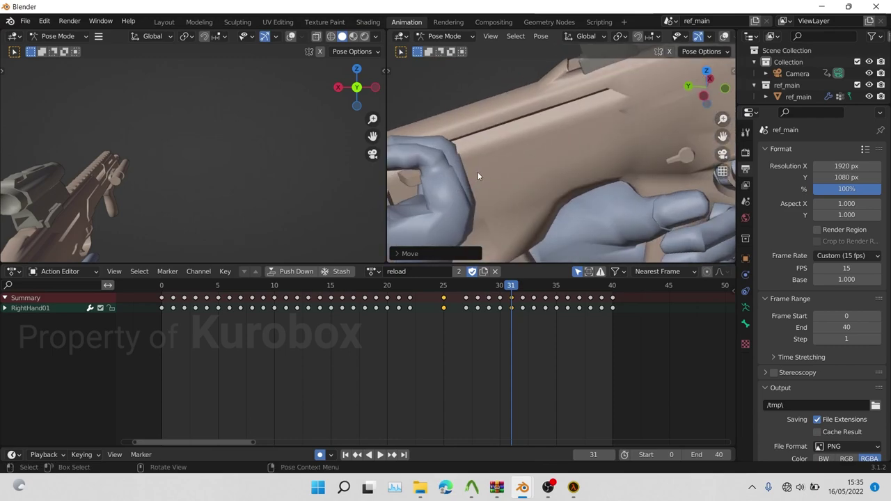
scroll(477, 171, "down", 5)
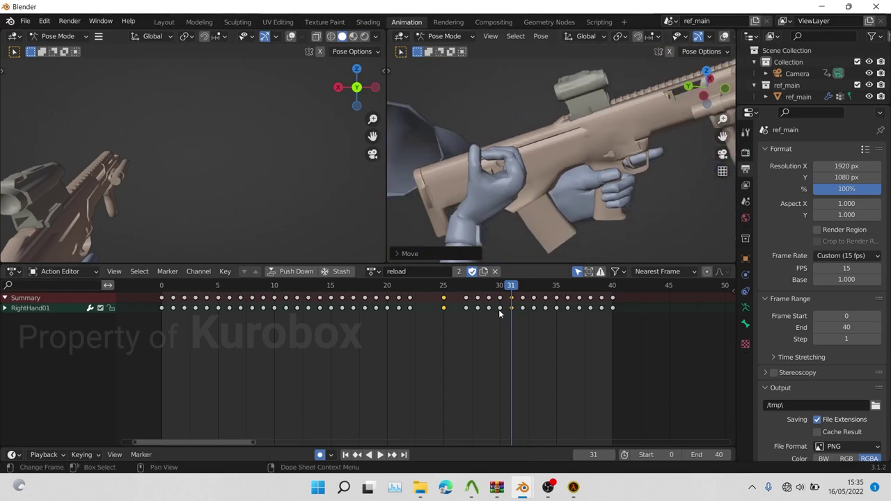
scroll(512, 180, "down", 3)
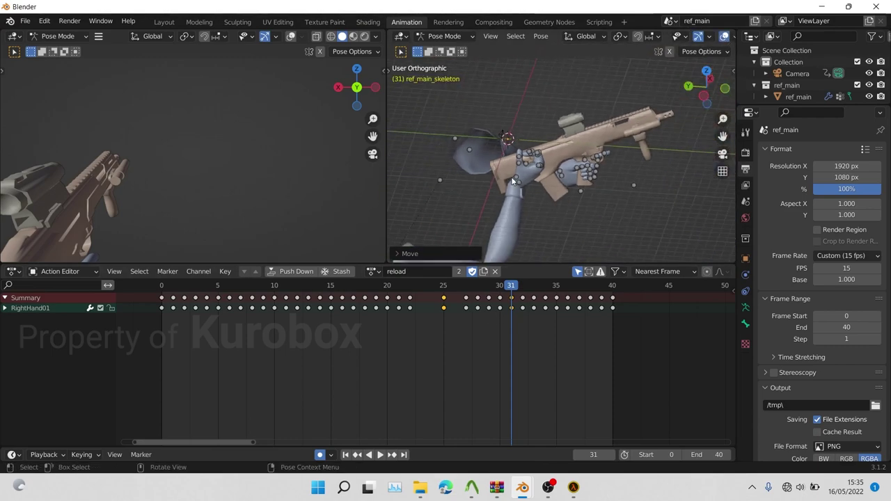
- Delete the RightHand01 keyframes at frames 28 to 30, scrubbing through the motion to check it
right_click(482, 301)
left_click(483, 298)
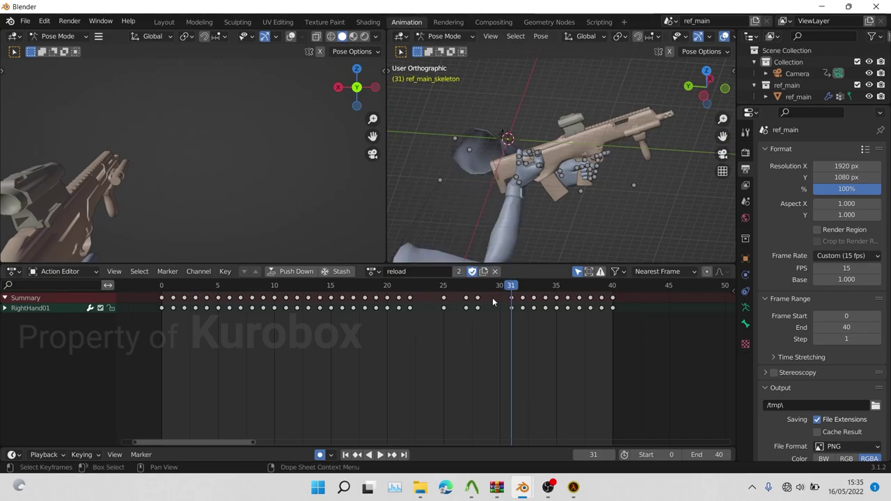
key("space")
left_click(400, 286)
left_click_drag(400, 285, 477, 300)
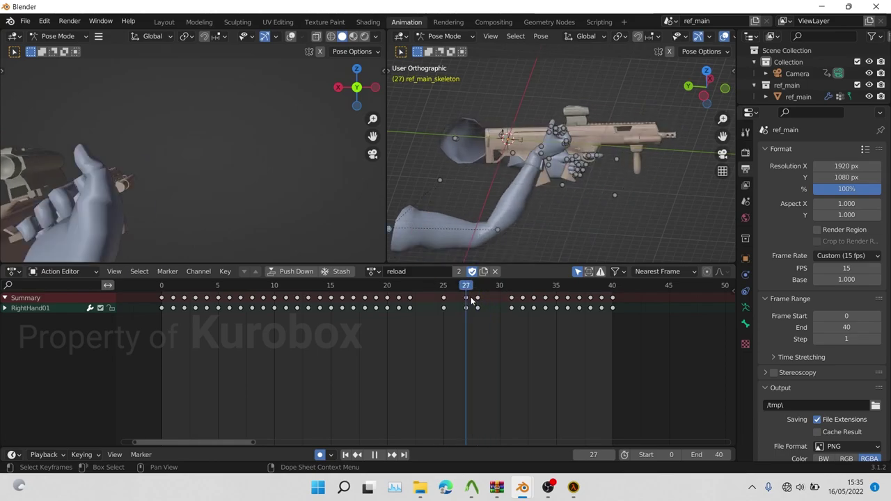
key("space")
right_click(476, 298)
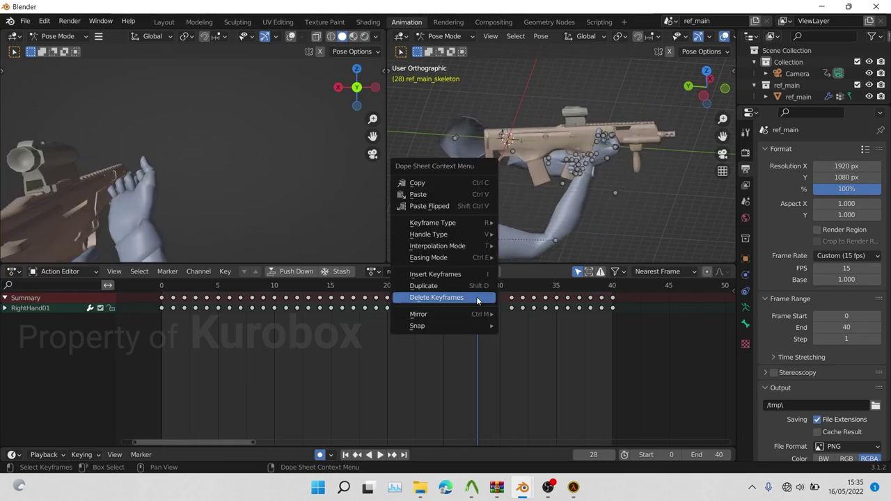
left_click(476, 296)
- Delete the RightHand01 keyframe at frame 32
left_click_drag(477, 286, 534, 306)
right_click(528, 307)
left_click(528, 300)
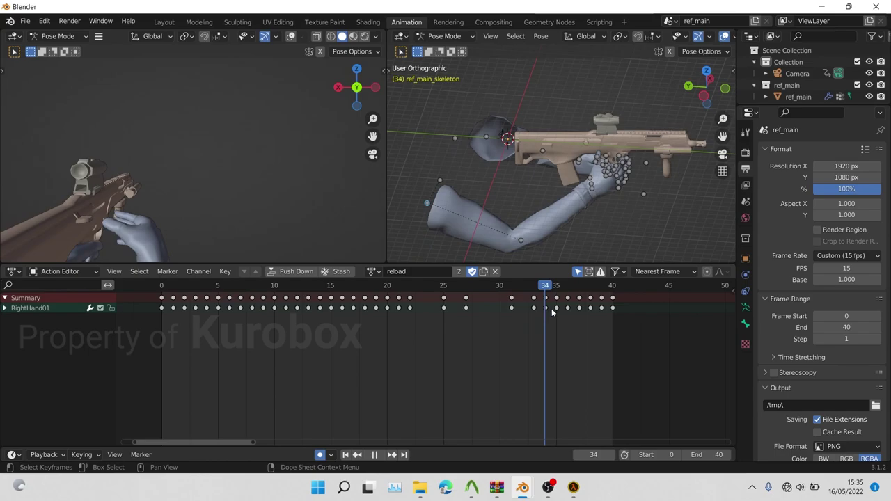
- Play the reload animation to check it and delete the RightHand01 keyframe at frame 22
key("space")
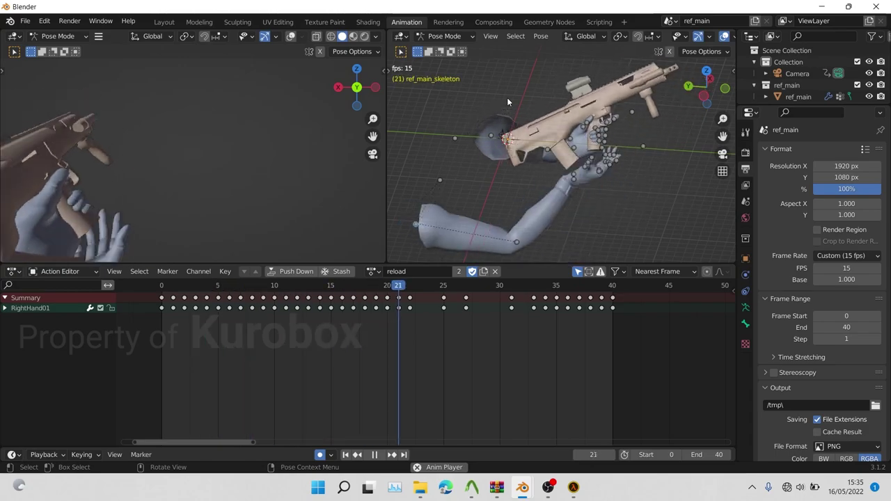
key("space")
left_click(417, 292)
key("space")
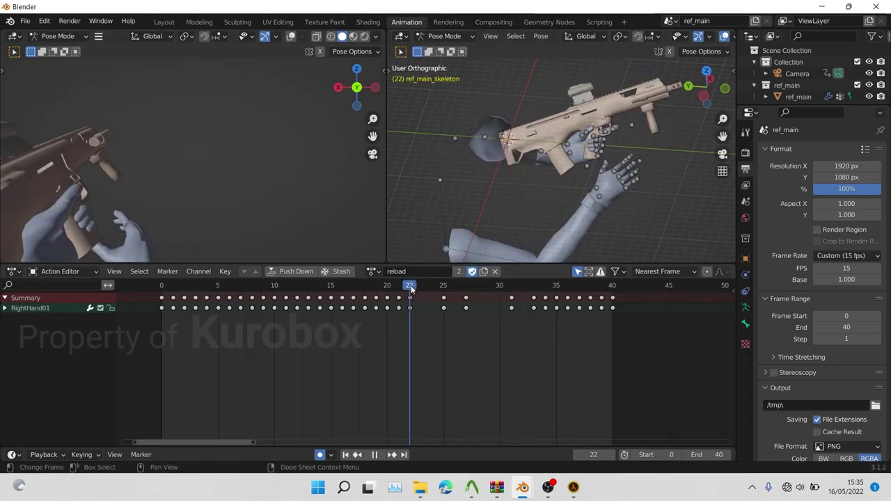
left_click_drag(432, 298, 410, 308)
right_click(409, 308)
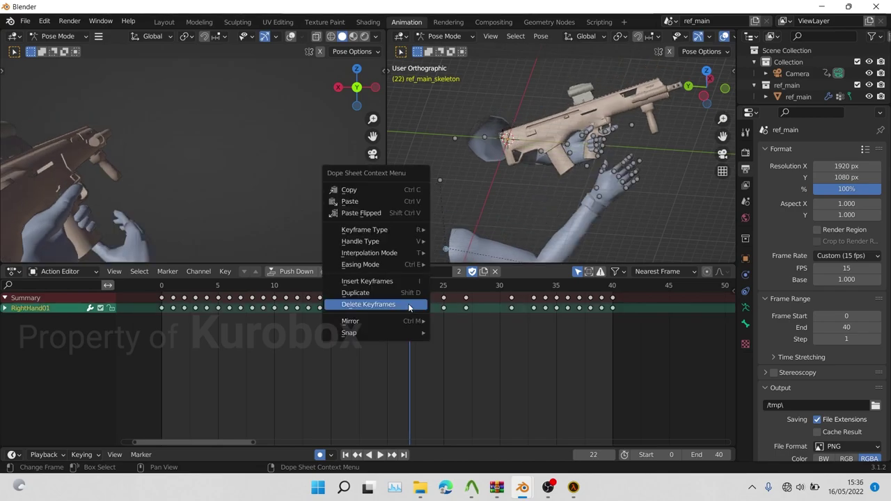
left_click(409, 307)
- Play back and scrub through the reload animation to examine the right hand's motion
key("space")
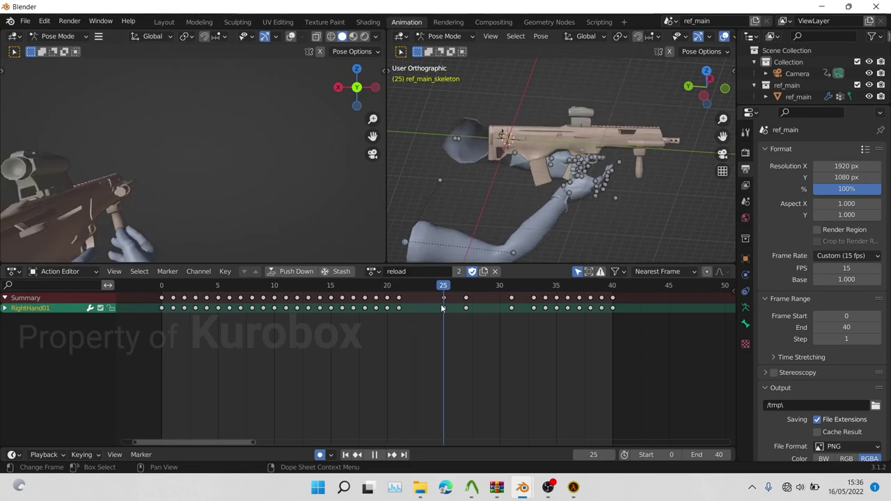
left_click_drag(436, 315, 573, 322)
key("space")
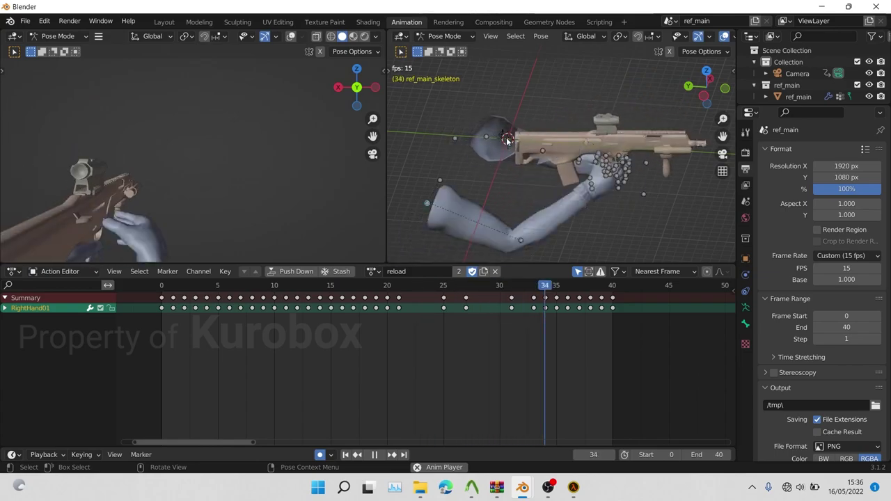
key("space")
key("space")
- Inspect the hand around frames 22 and 23 from another angle and delete the RightHand01 keyframe at frame 25
left_click_drag(348, 286, 410, 297)
middle_click_drag(474, 198, 523, 125)
left_click_drag(408, 281, 426, 297)
middle_click_drag(474, 241, 593, 174)
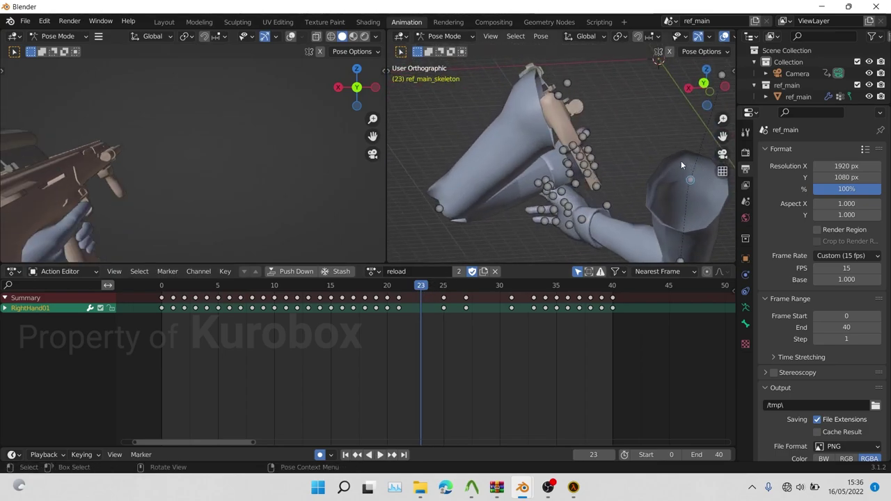
scroll(654, 152, "up", 3)
scroll(575, 238, "down", 3)
key("space")
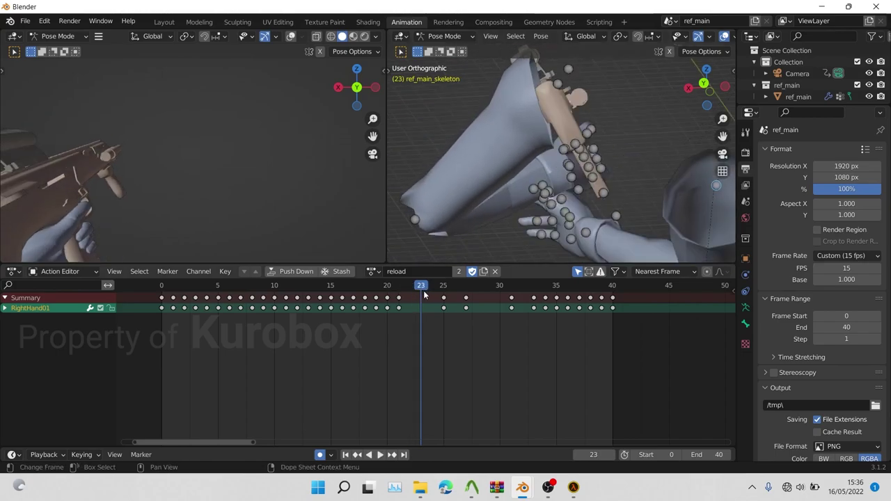
right_click(447, 305)
left_click(444, 305)
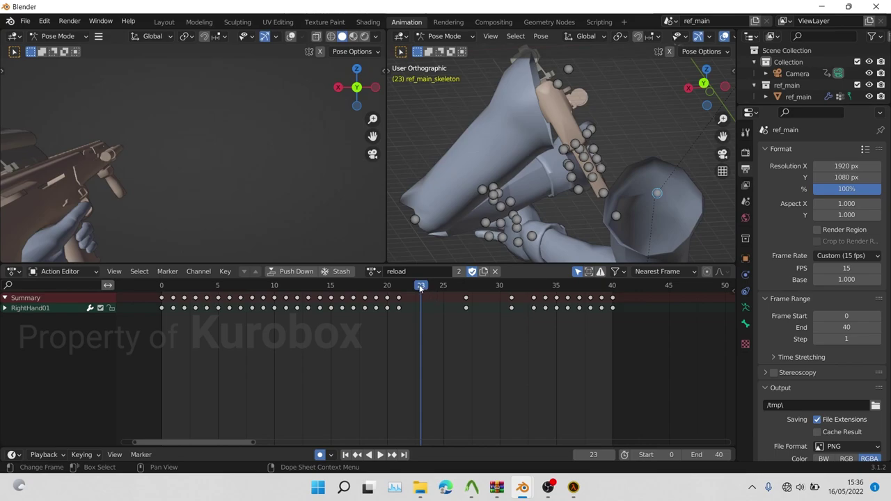
- At frame 23, move the RightHand01 bone toward the rifle's magazine, and play back the animation to check it
key("space")
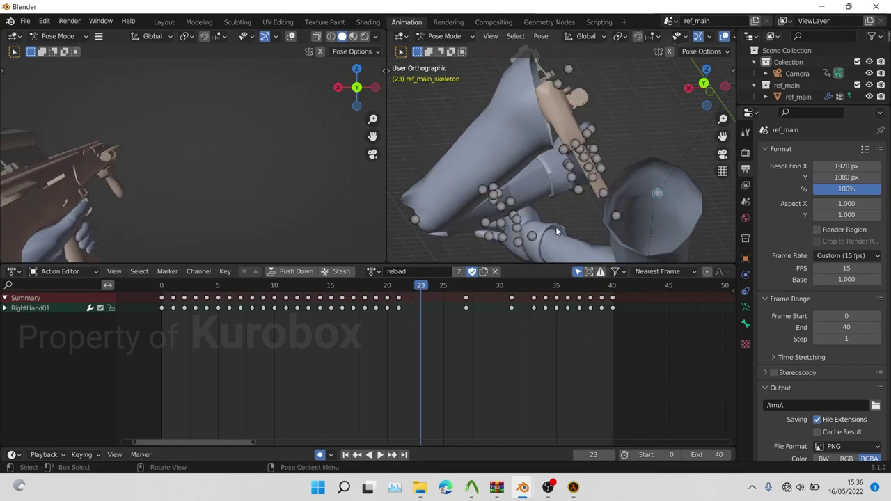
key("g")
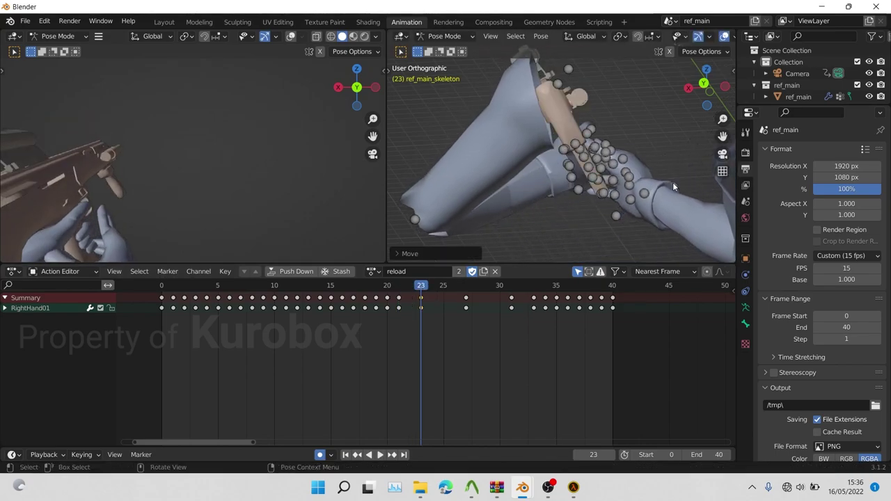
key("space")
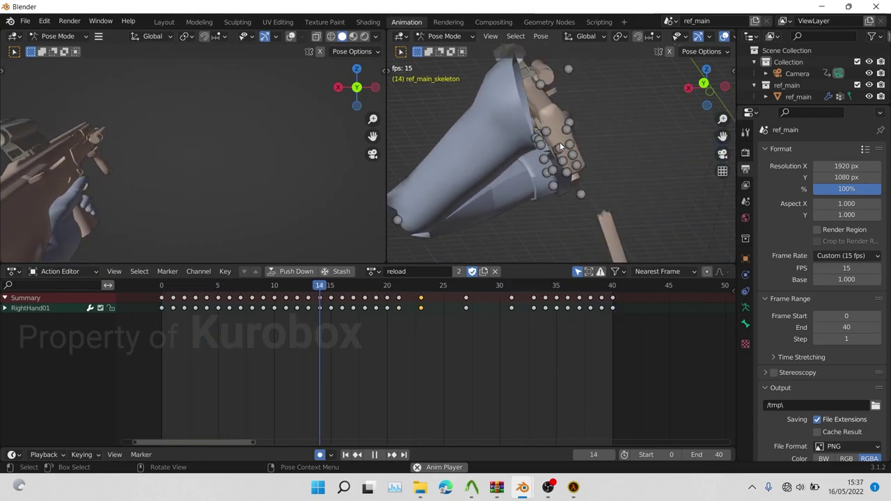
key("space")
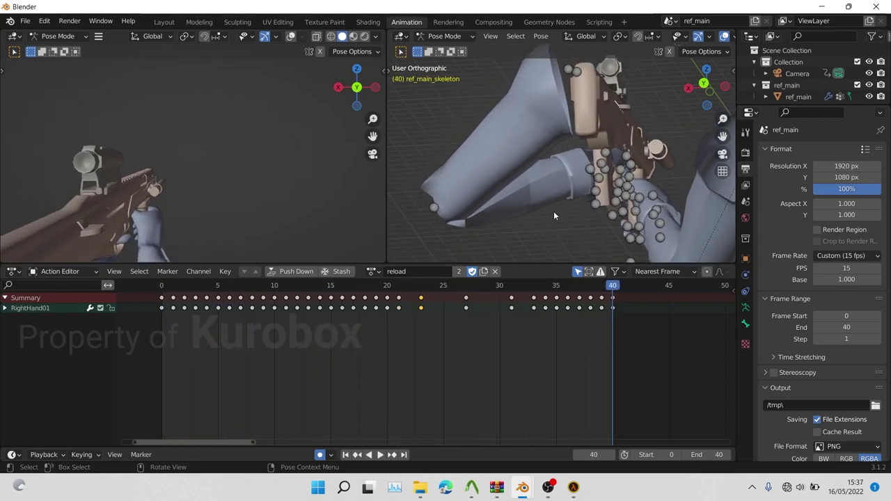
- Set the Source Engine export path to the v_aug_a3_anims folder and export the reload animation as reload.smd
left_click(745, 201)
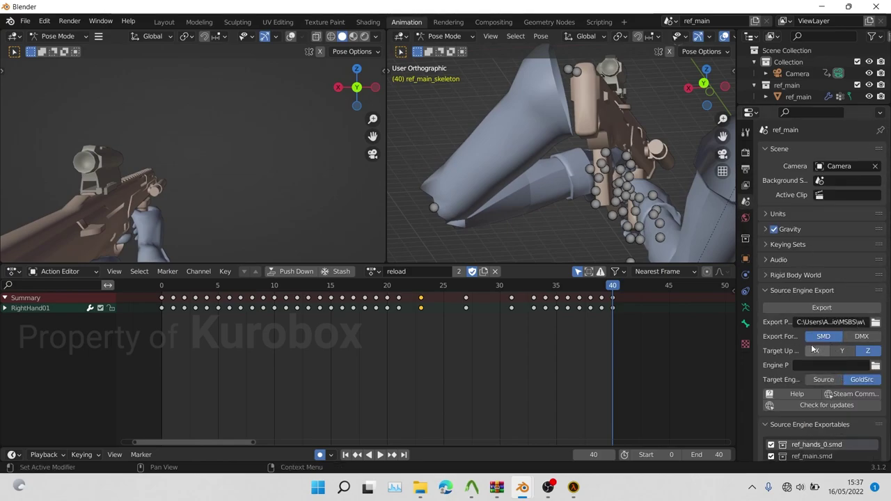
key("a")
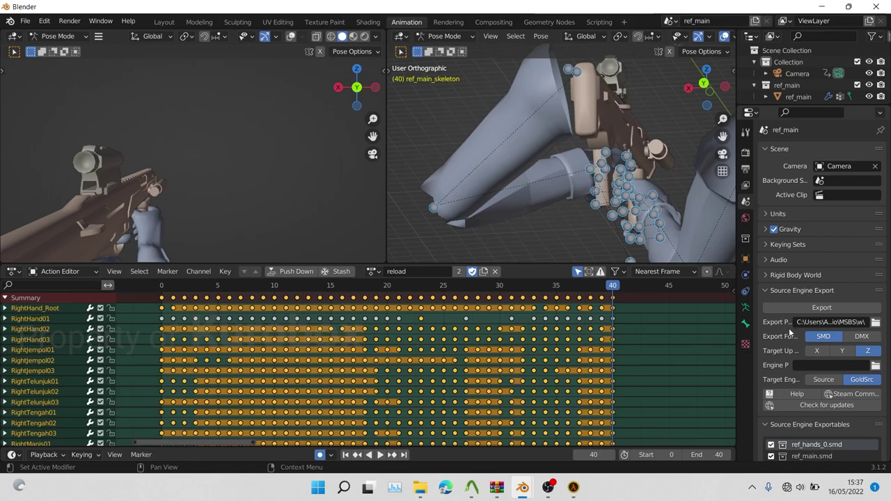
key("alt+a")
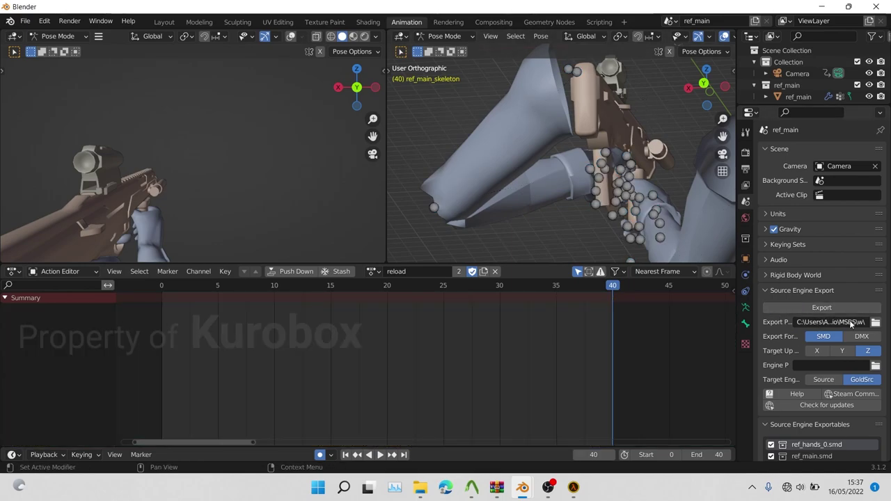
scroll(806, 90, "down", 5)
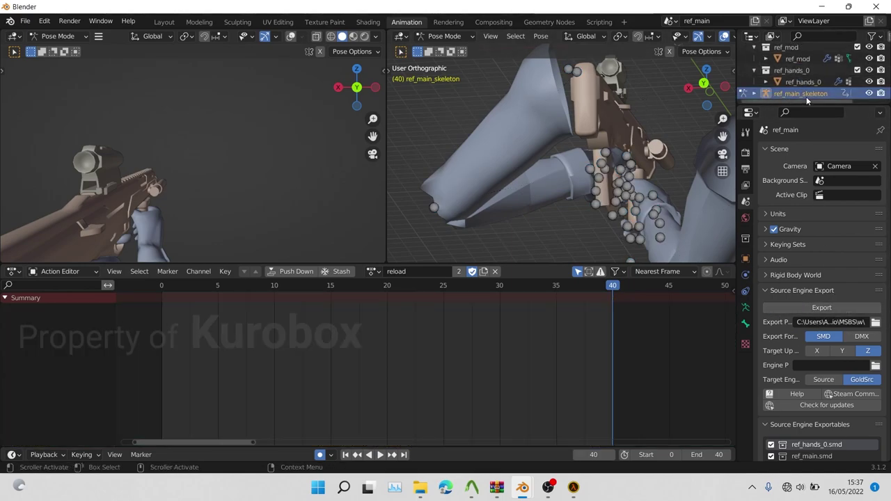
left_click(875, 324)
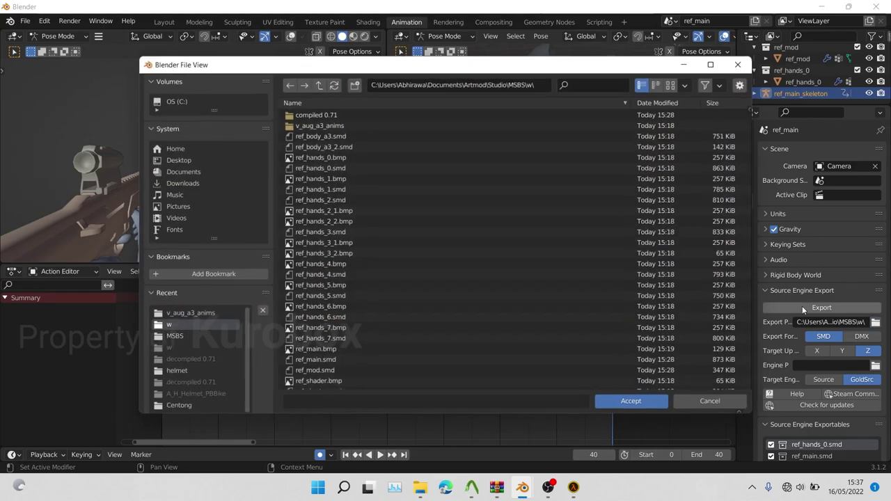
left_click(186, 314)
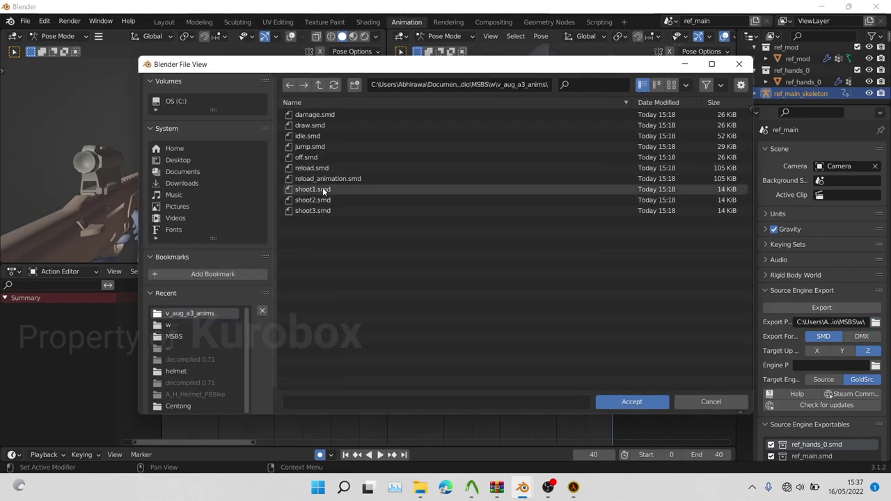
left_click(633, 400)
left_click(828, 308)
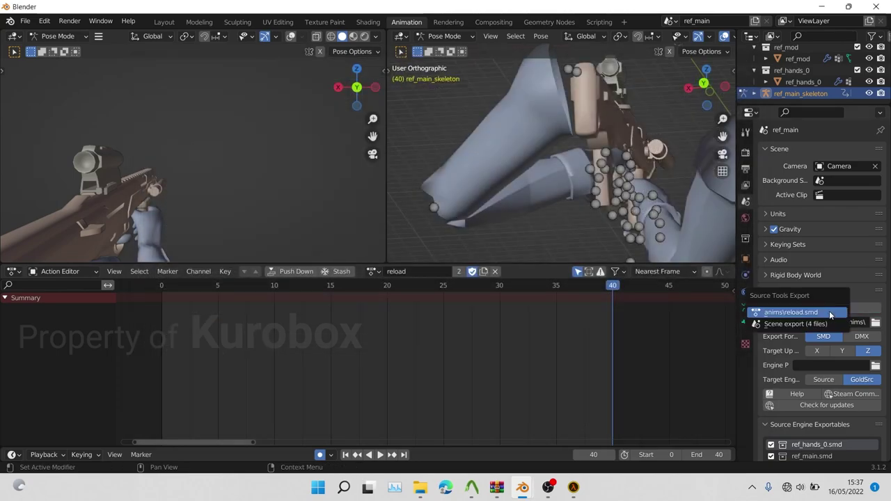
left_click(794, 314)
- Switch to File Explorer and rename the compiled model in compiled 0.71\models as v_msbs_ori
mouse_move(429, 493)
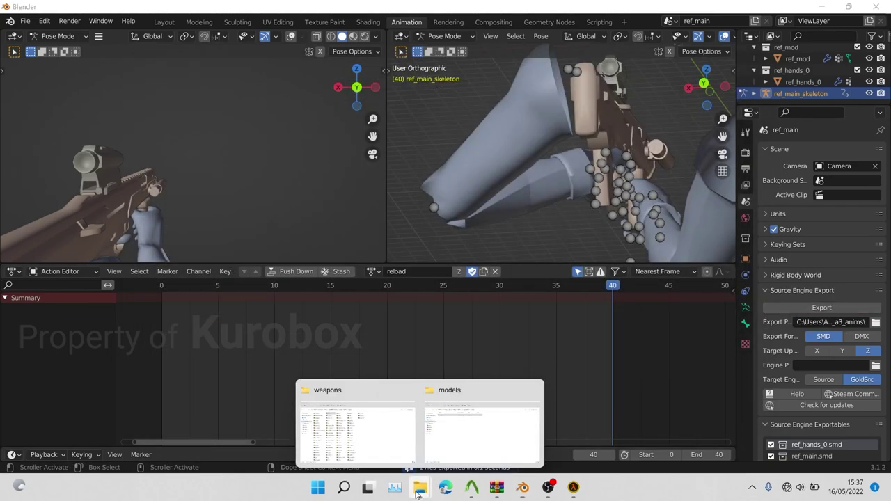
left_click(459, 435)
left_click(306, 60)
double_click(214, 106)
left_click(130, 106)
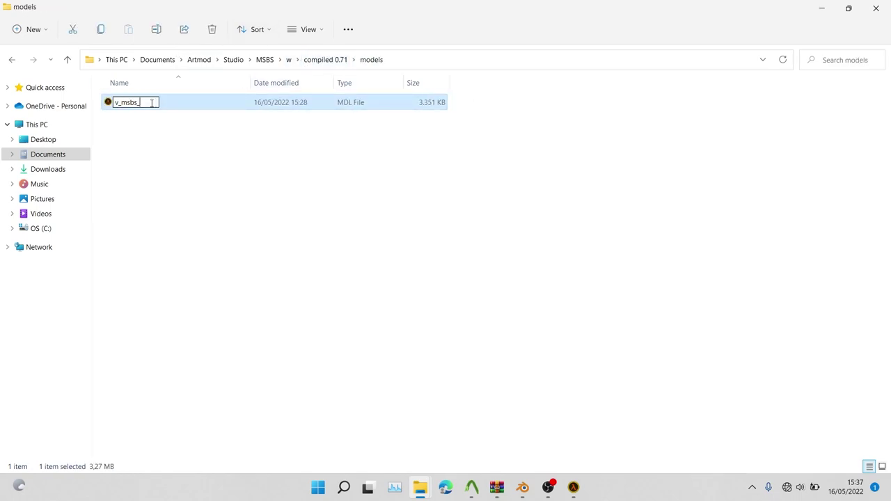
key("Return")
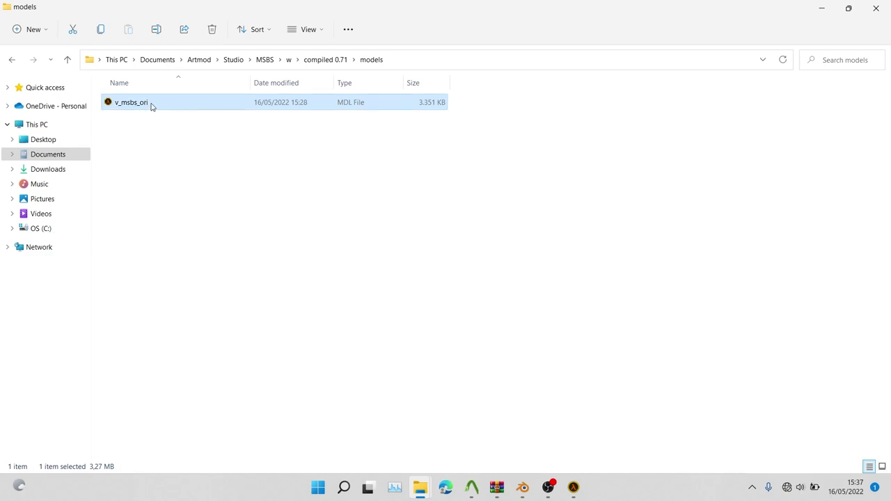
- Copy the newly exported reload.smd from the anims subfolder of w\v_aug_a3_anims
left_click(289, 60)
scroll(169, 181, "down", 4)
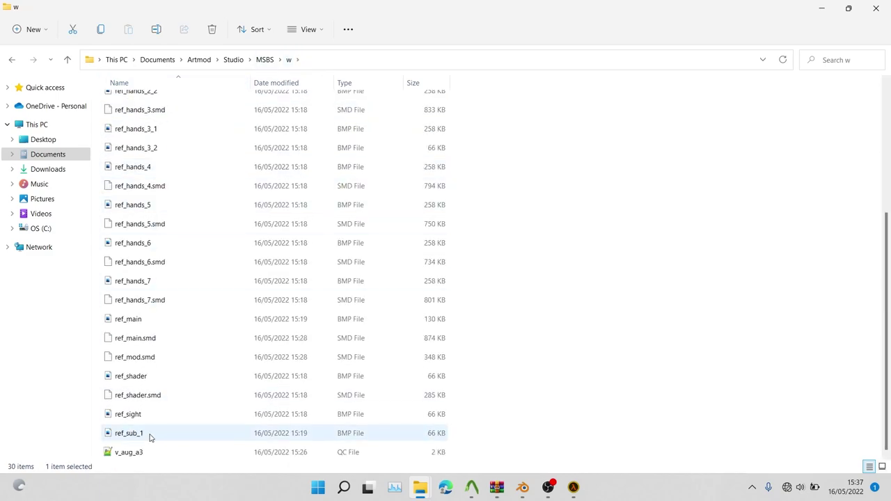
key("Home")
double_click(170, 121)
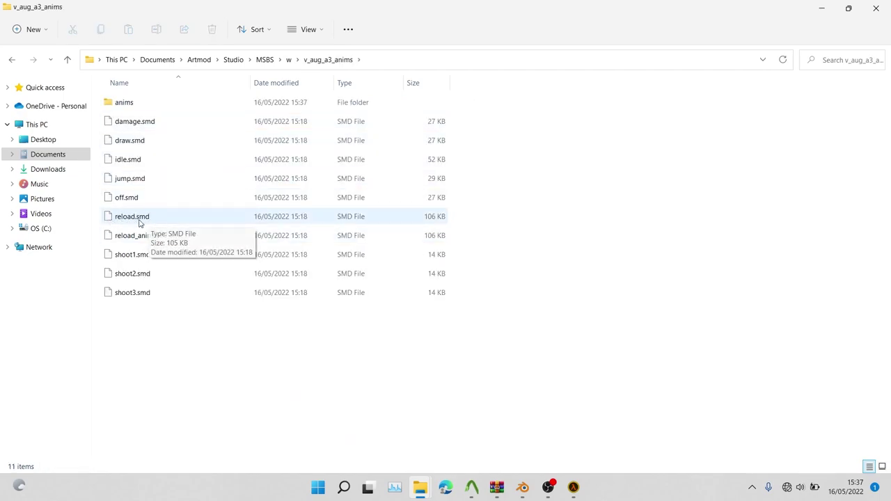
double_click(129, 103)
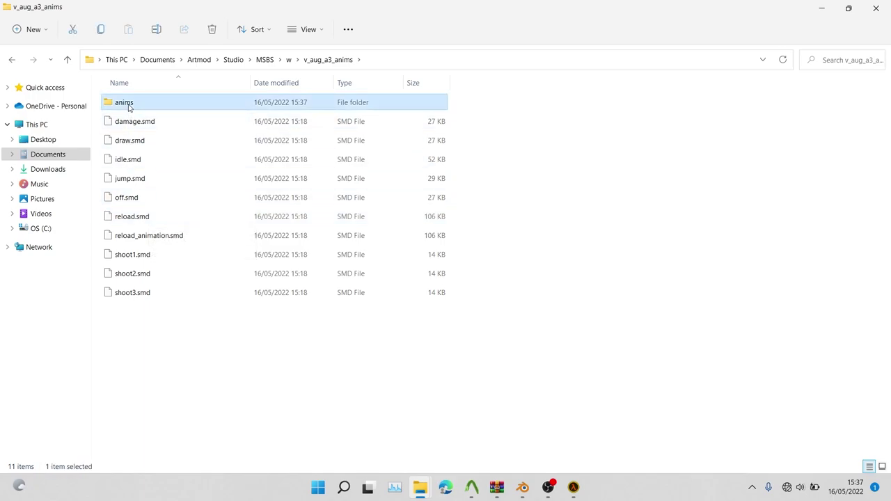
right_click(143, 104)
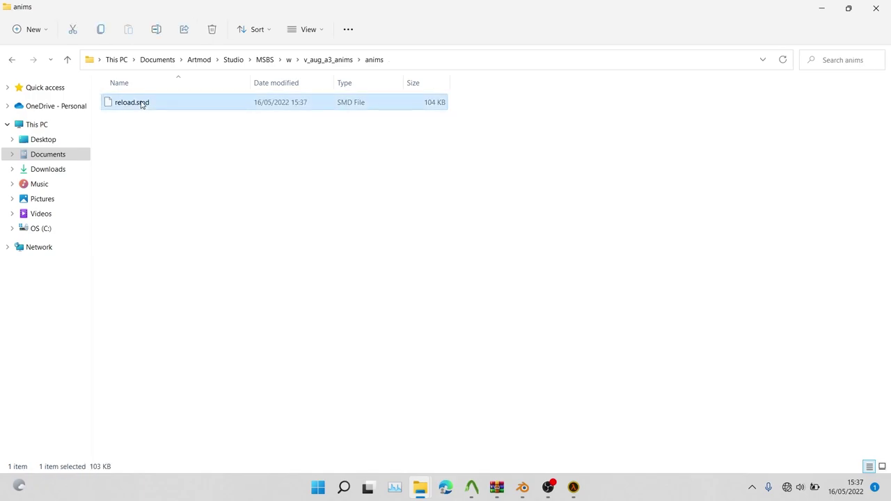
left_click(180, 117)
- Paste the exported reload.smd into the v_aug_a3_anims folder, replacing the existing file
left_click(321, 60)
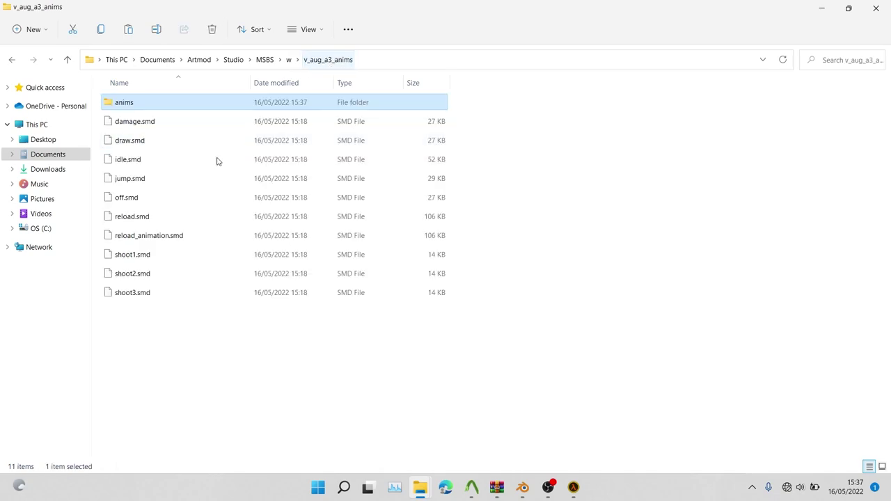
left_click(174, 346)
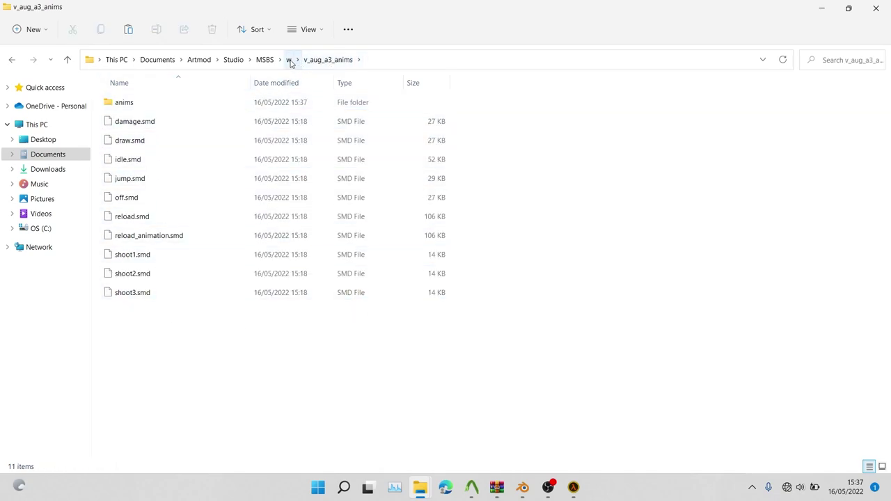
right_click(229, 341)
left_click(238, 341)
left_click(396, 183)
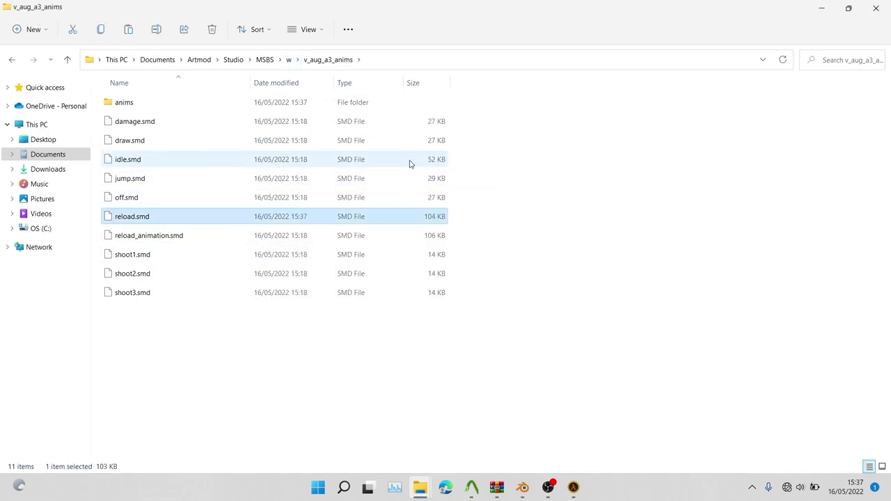
- Open v_aug_a3.qc from the w folder in Notepad++ and examine its reload and reload_animation sequence definitions
left_click(288, 60)
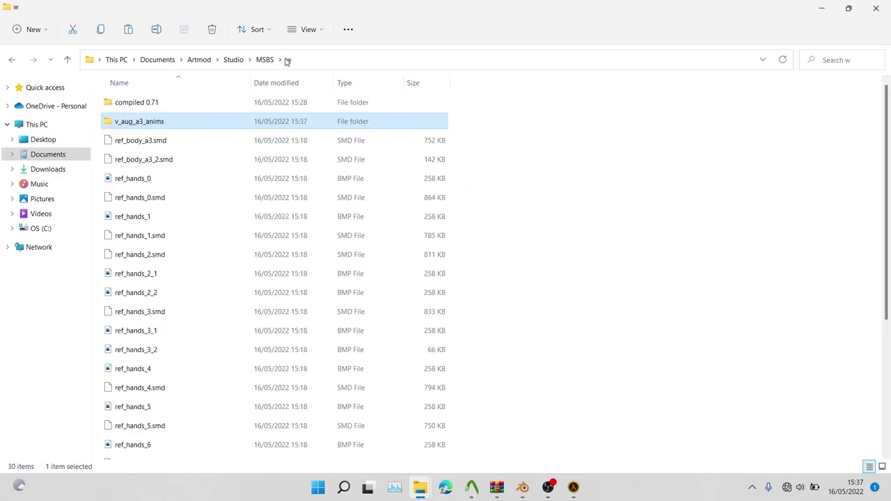
scroll(190, 217, "down", 4)
double_click(131, 452)
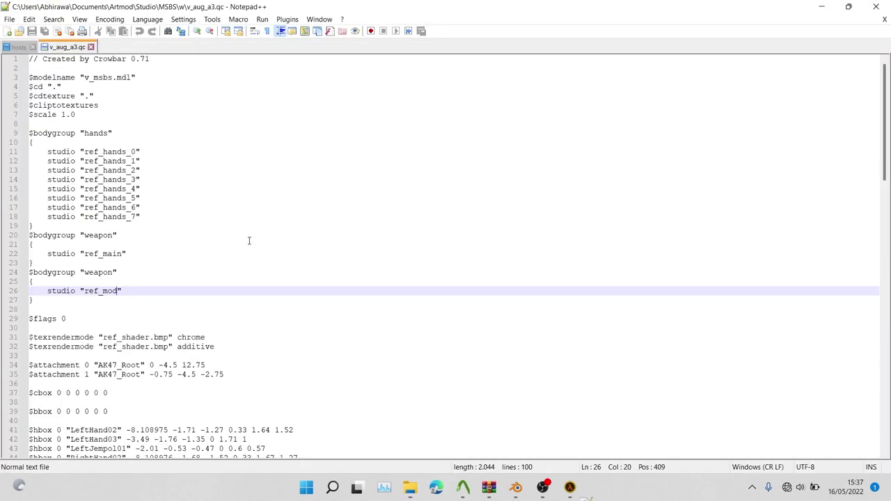
scroll(153, 296, "down", 3)
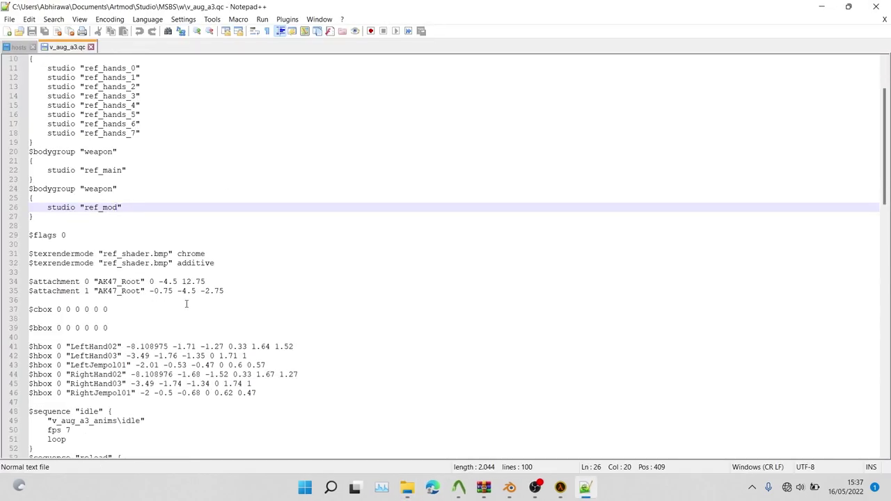
scroll(188, 293, "down", 7)
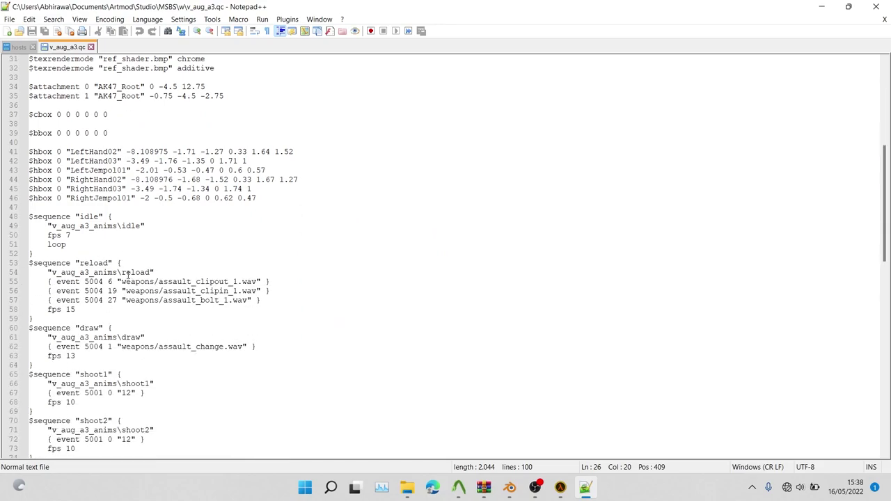
left_click_drag(149, 272, 142, 272)
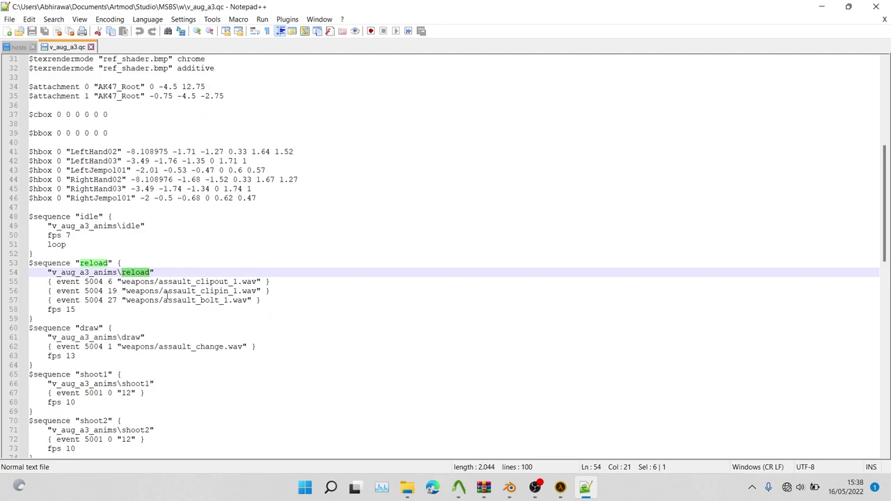
scroll(160, 291, "down", 6)
scroll(174, 304, "down", 5)
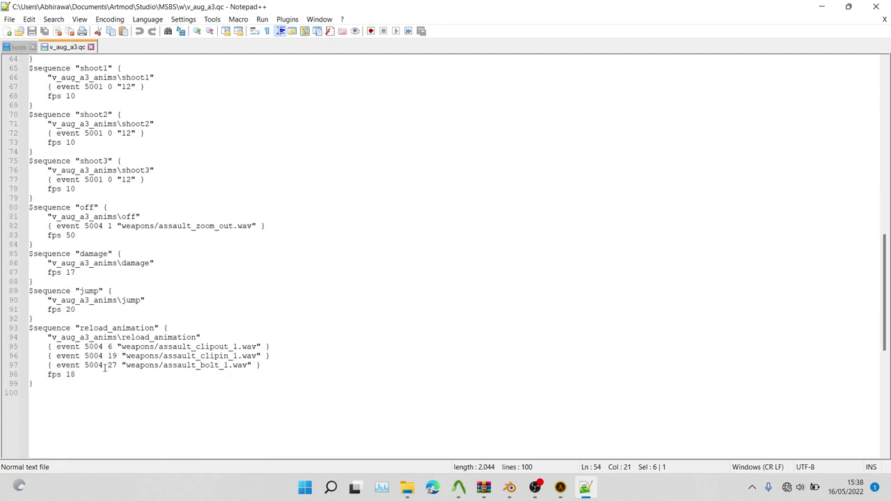
- Change the reload_animation sequence's file path to v_aug_a3_anims\reload, and save and close v_aug_a3.qc
left_click_drag(197, 337, 119, 337)
type("reload")
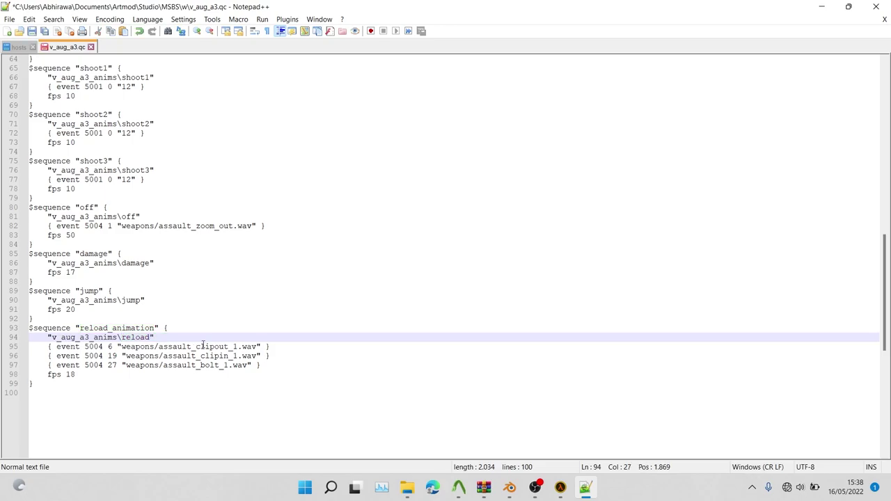
left_click(9, 19)
left_click(35, 104)
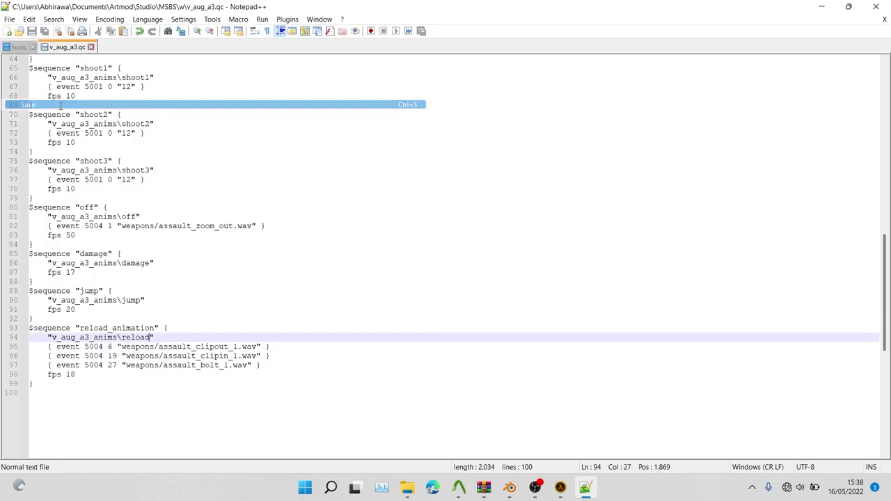
left_click(91, 47)
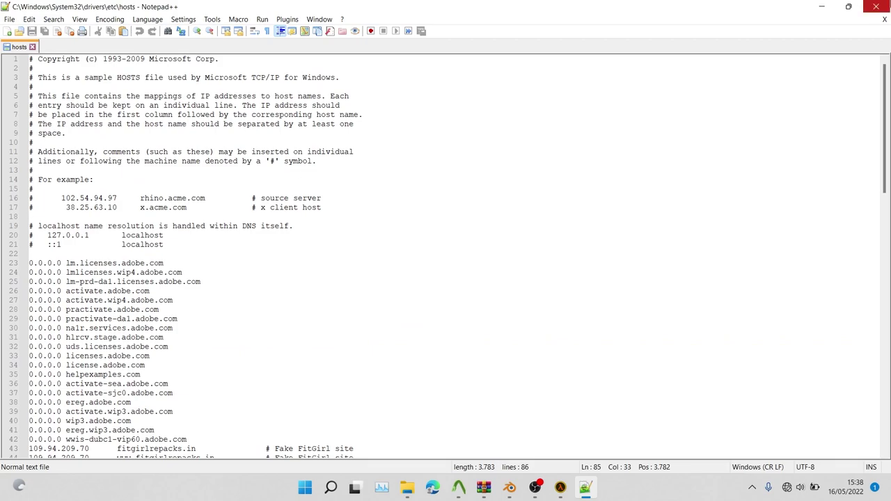
- Leave Notepad++ and switch to Crowbar to recompile v_aug_a3.qc
left_click(585, 487)
left_click(470, 488)
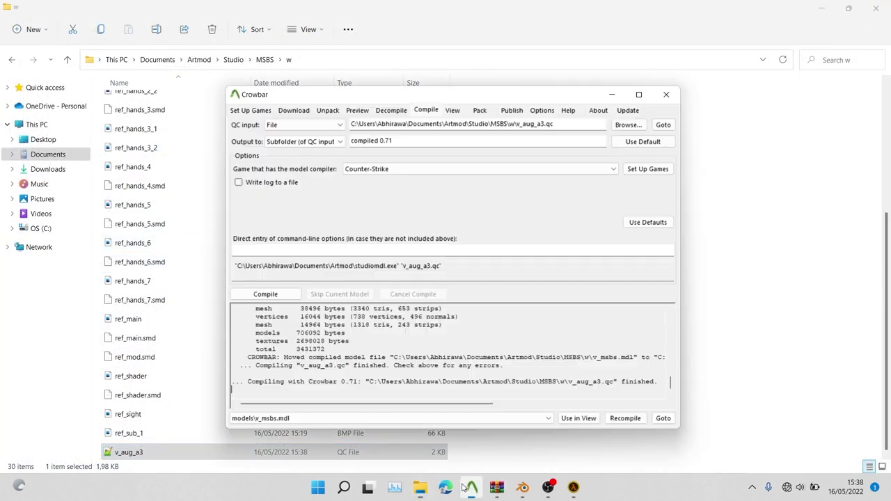
left_click(265, 294)
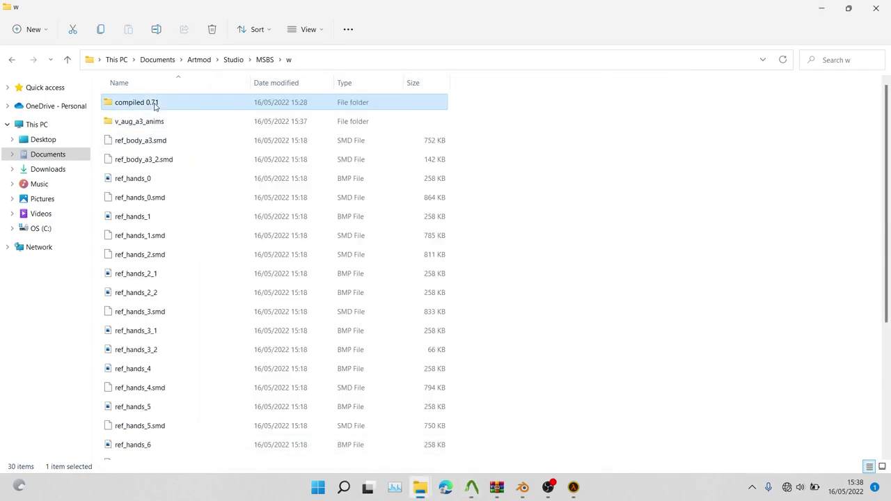
- Open the newly compiled v_msbs model from compiled 0.71\models in Half-Life Asset Manager
double_click(144, 105)
double_click(144, 104)
left_click(130, 106)
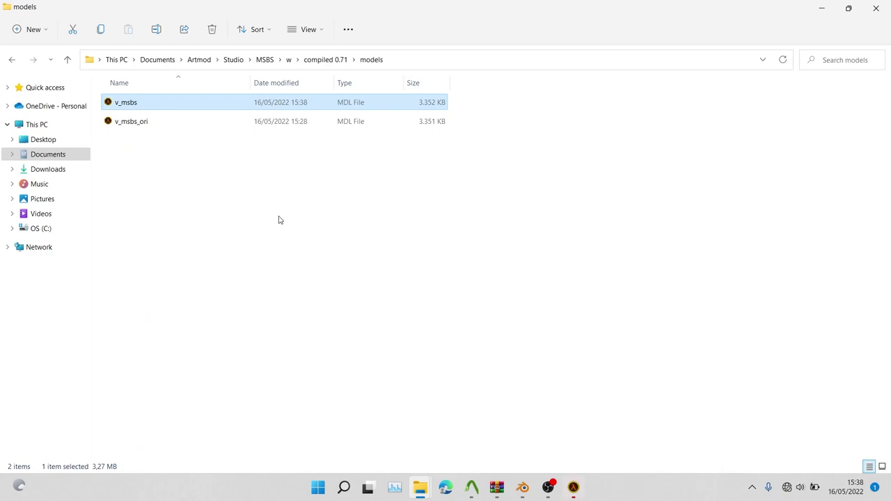
left_click(574, 490)
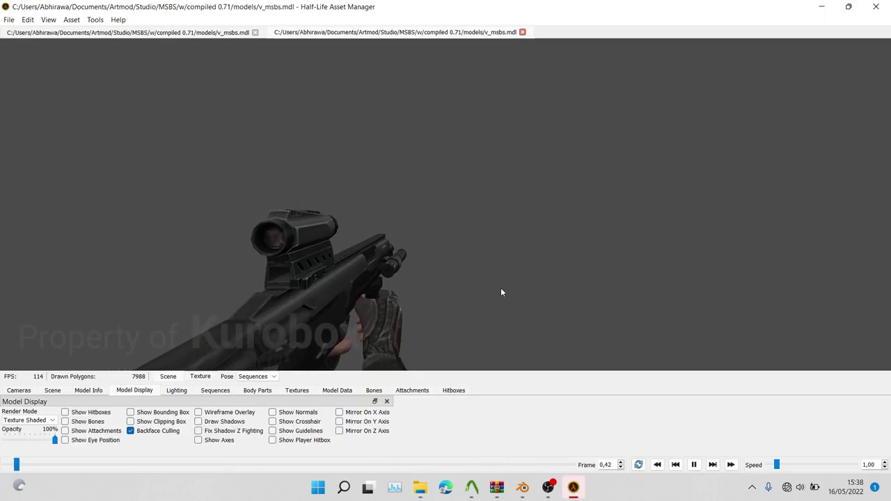
- Play the new model's reload sequence to check the hand movement, and return to the idle sequence
left_click(215, 391)
left_click(58, 422)
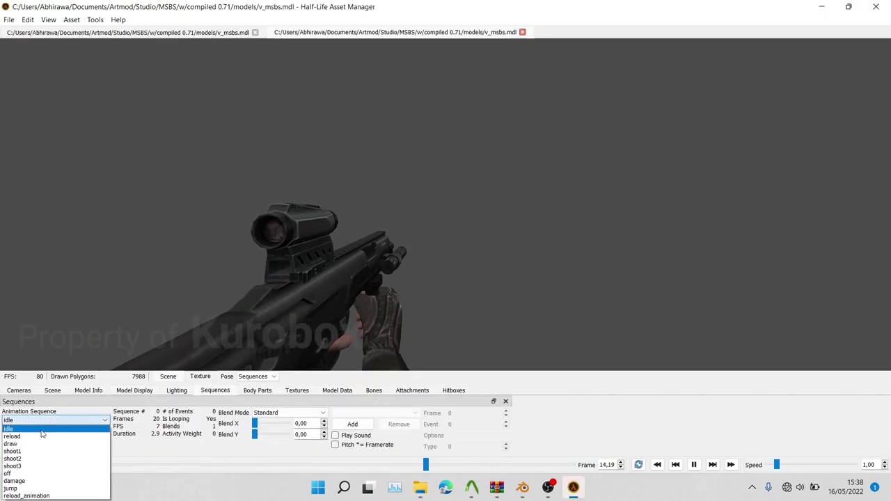
left_click(41, 435)
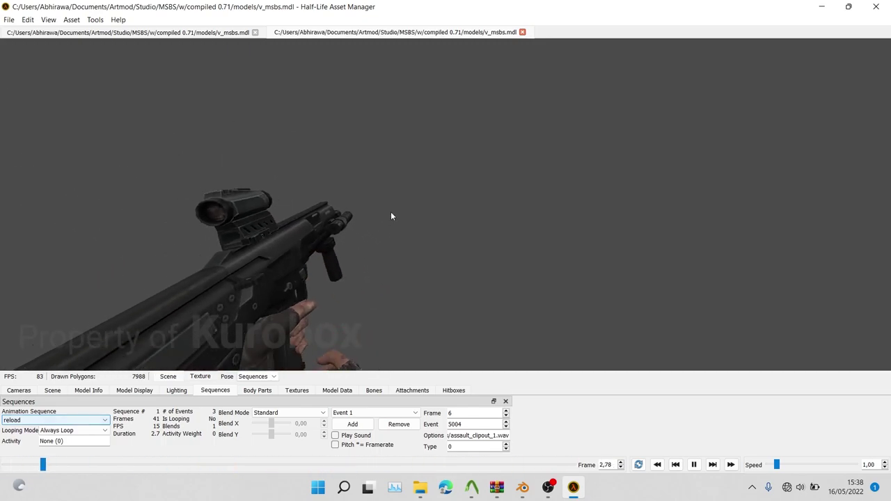
key("Up")
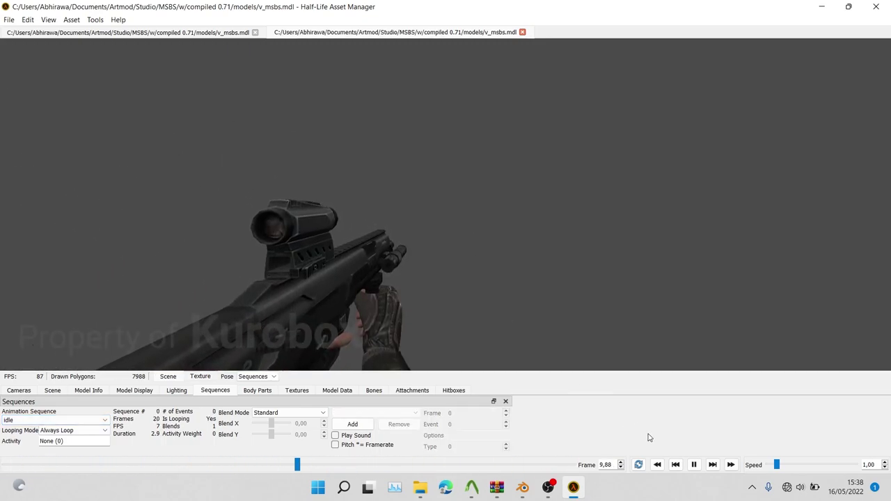
- Pause playback and scrub the new model's reload sequence to about frame 27
left_click(693, 464)
left_click(69, 420)
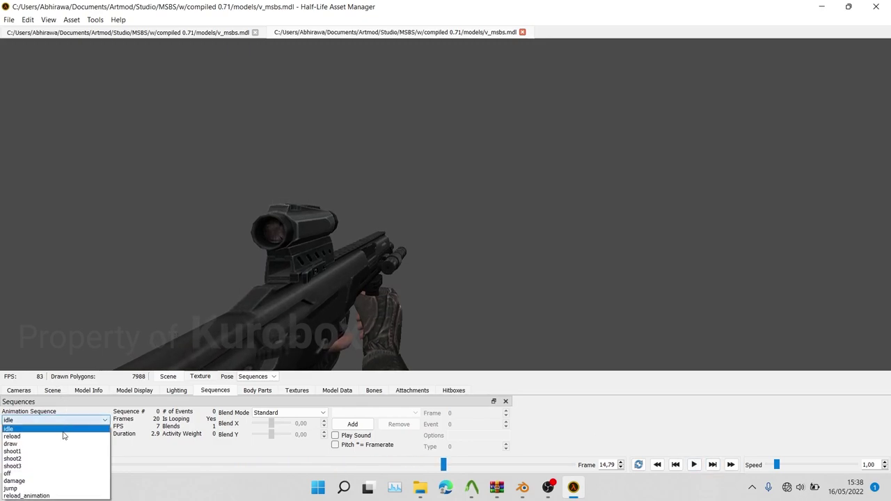
left_click(31, 429)
left_click_drag(4, 464, 389, 489)
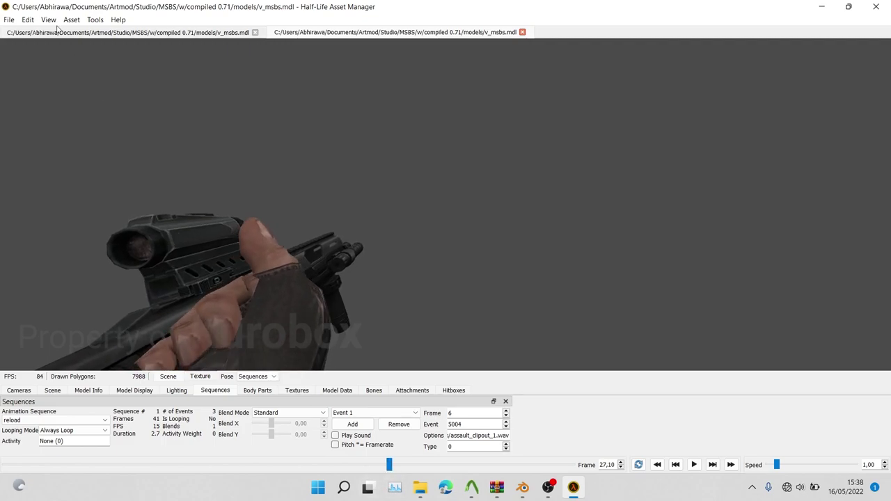
- Compare the hand position at the same reload frame between the original and newly compiled v_msbs models
left_click(157, 33)
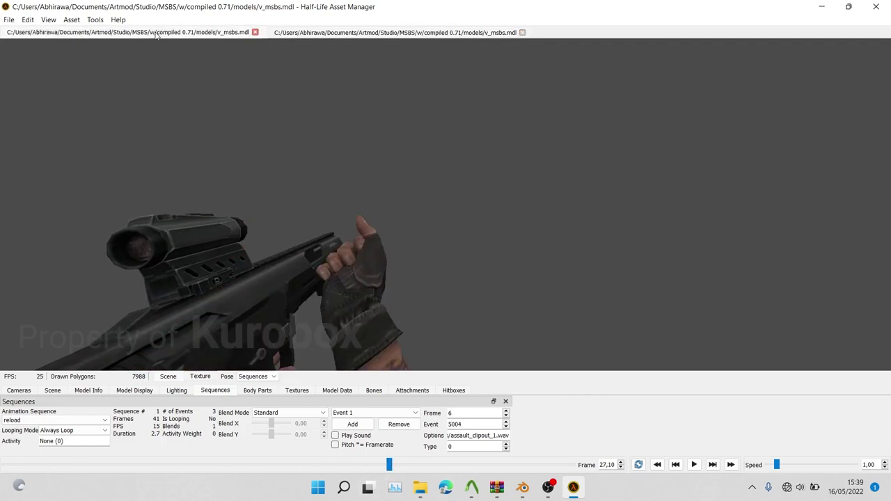
left_click(320, 31)
left_click(215, 34)
left_click(306, 33)
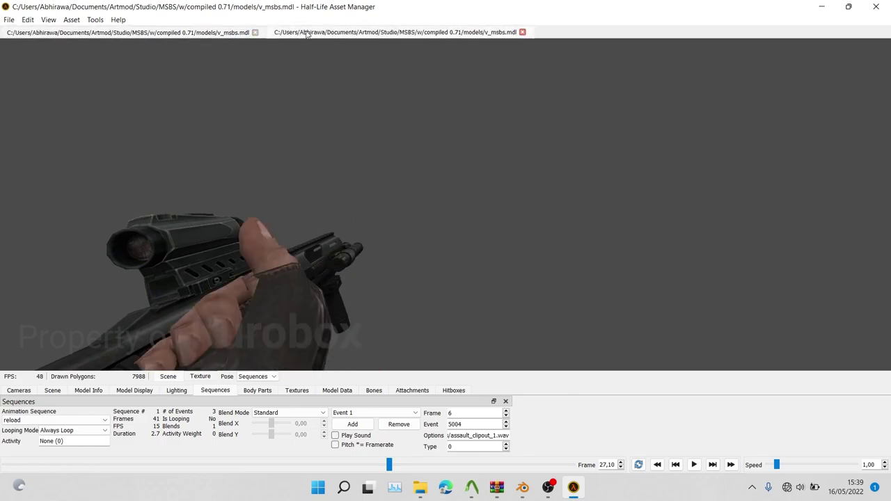
left_click(208, 34)
left_click(332, 35)
mouse_move(554, 489)
left_click(578, 446)
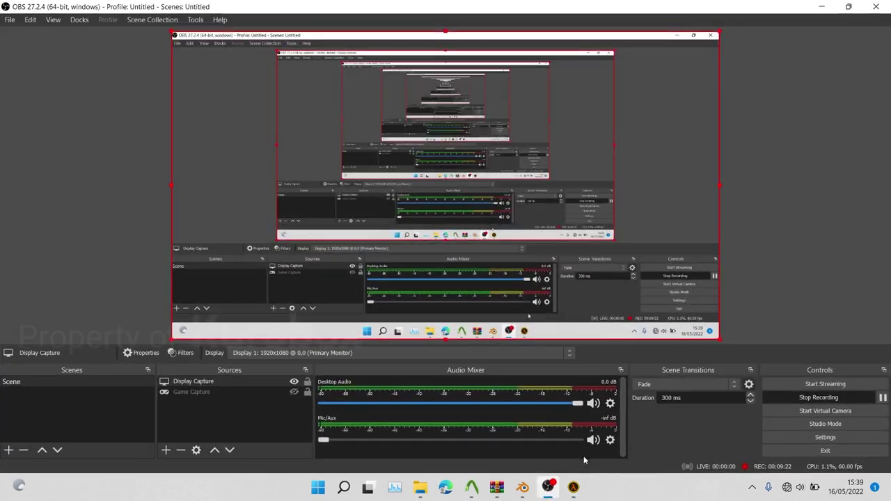
left_click(825, 397)
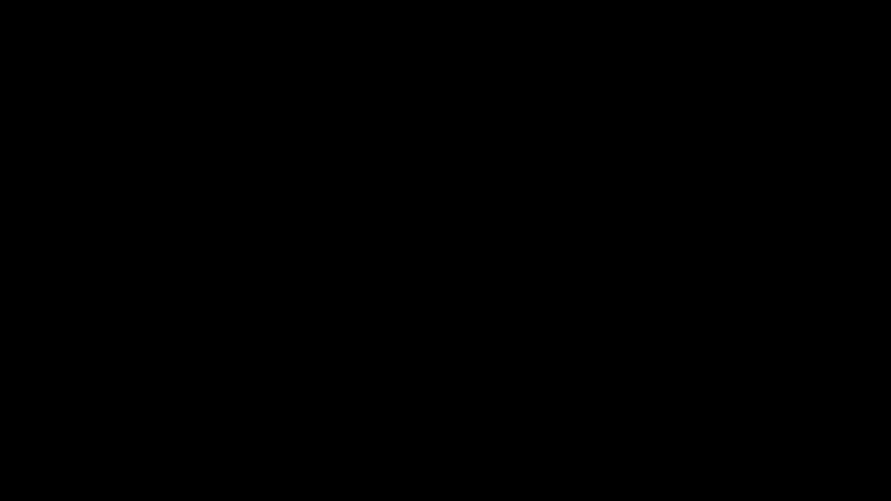